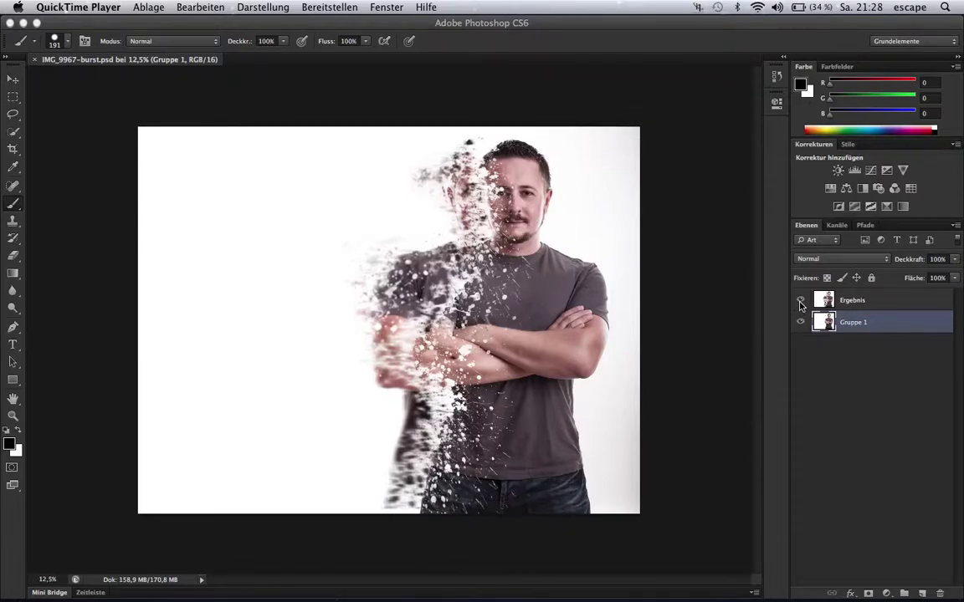
Switch back to Photoshop with the IMG_9967-burst.psd portrait open
click(801, 301)
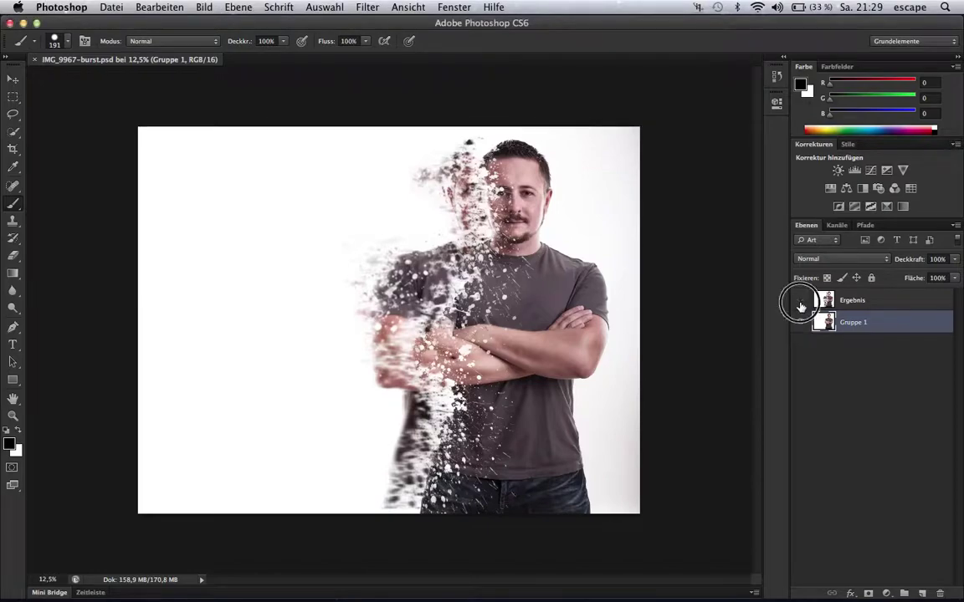
Hide the Ergebnis result layer and bring up Gruppe 1's layer actions
click(801, 300)
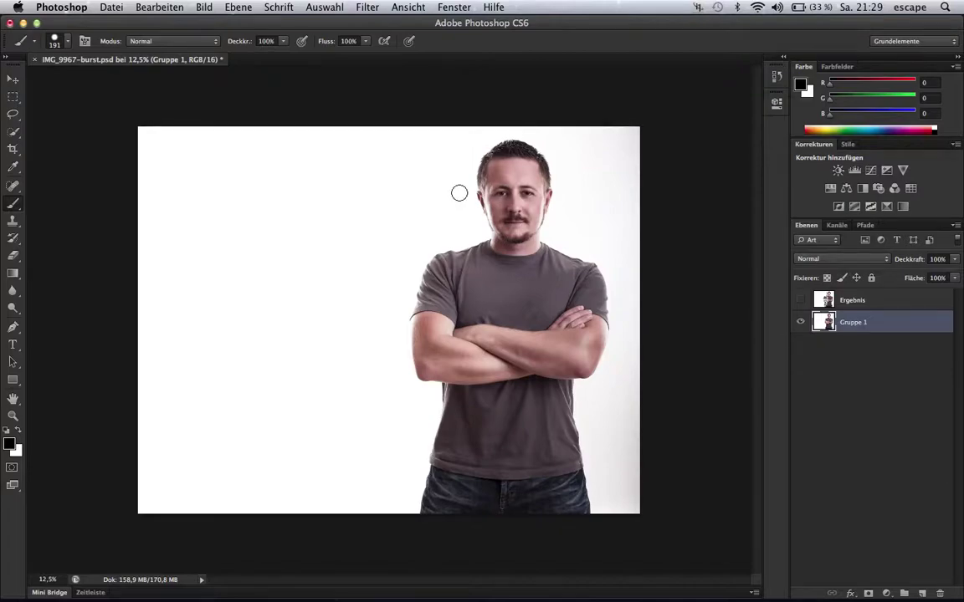
right_click(869, 325)
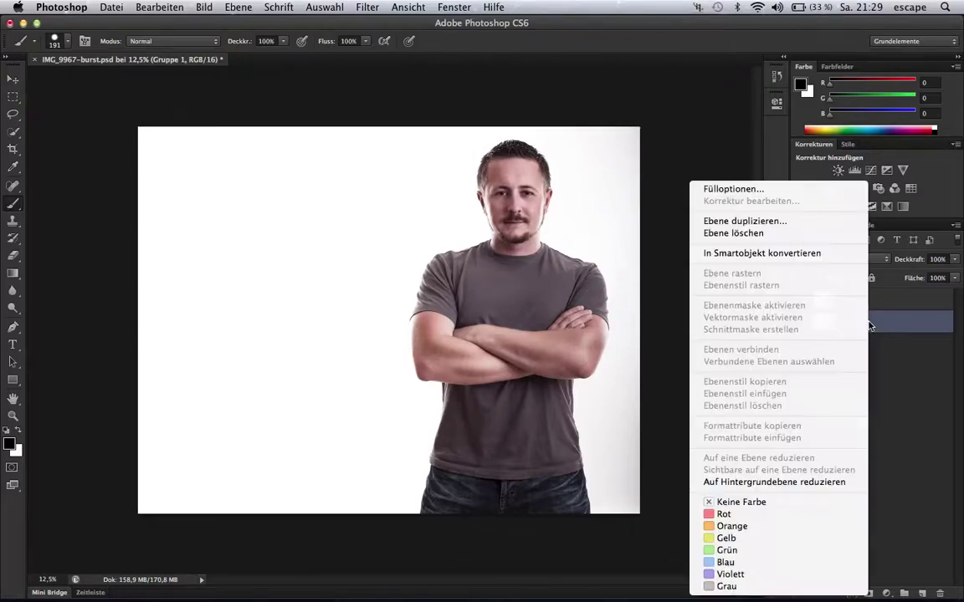
Duplicate Gruppe 1 as Gruppe 1 Kopie and reselect Gruppe 1
click(805, 222)
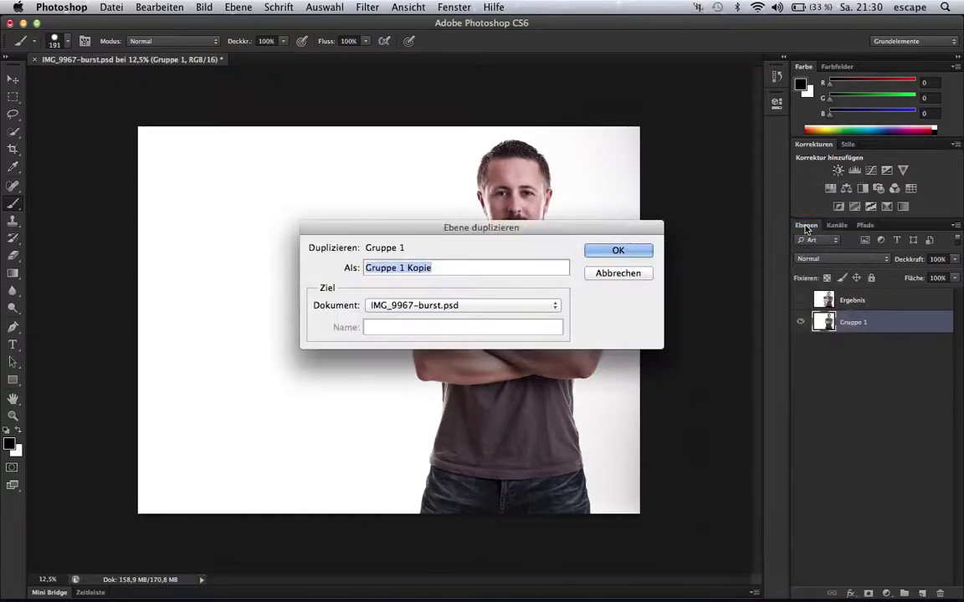
click(619, 251)
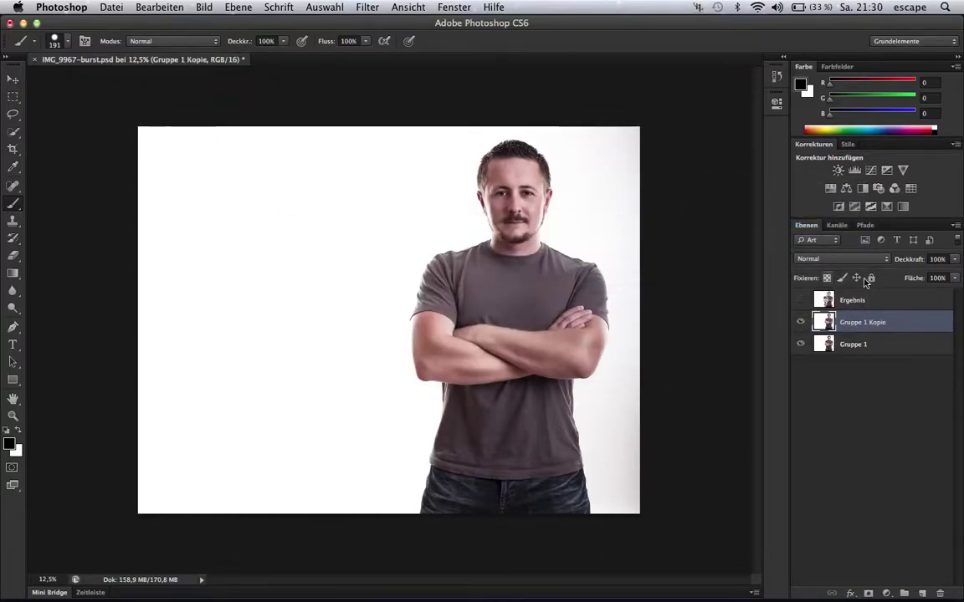
click(862, 341)
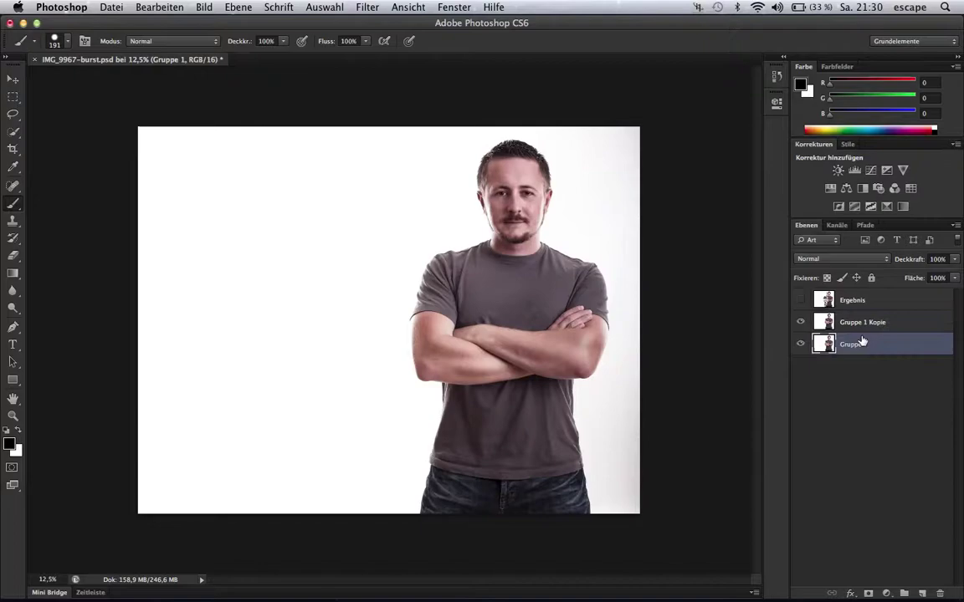
Add a pure white Farbfläche fill layer named Farbfüllung 1 above Gruppe 1
click(237, 7)
mouse_move(268, 124)
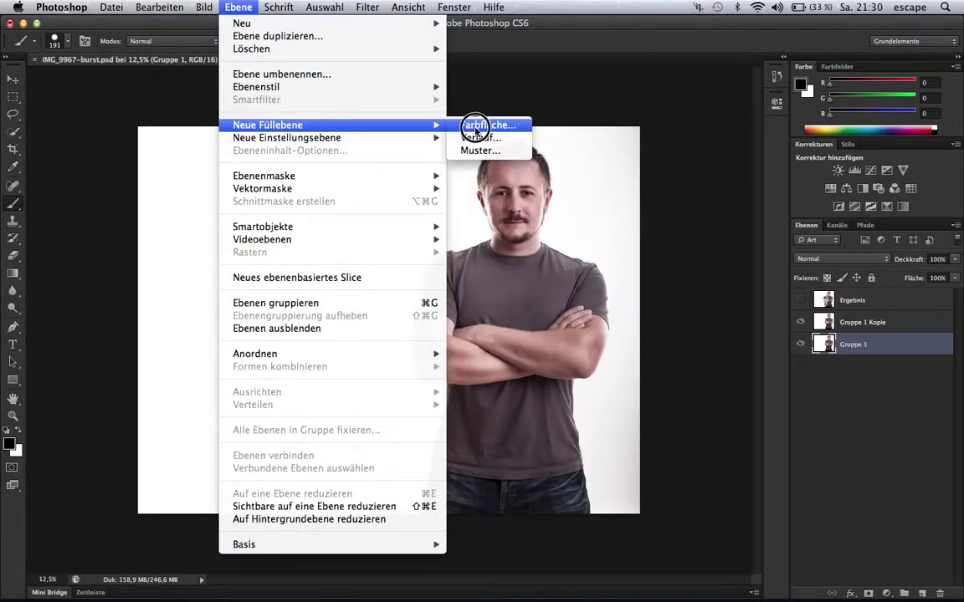
click(481, 125)
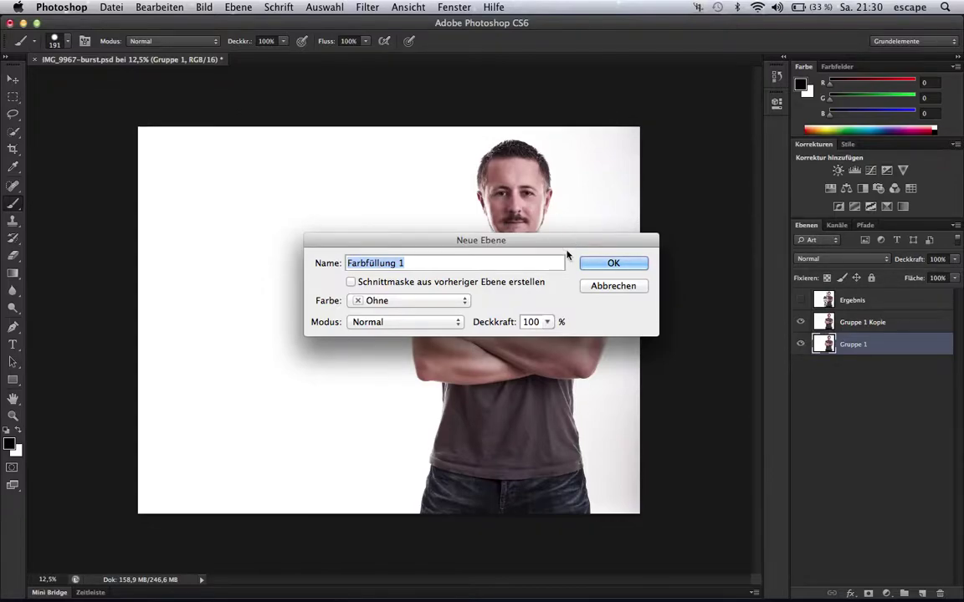
click(599, 263)
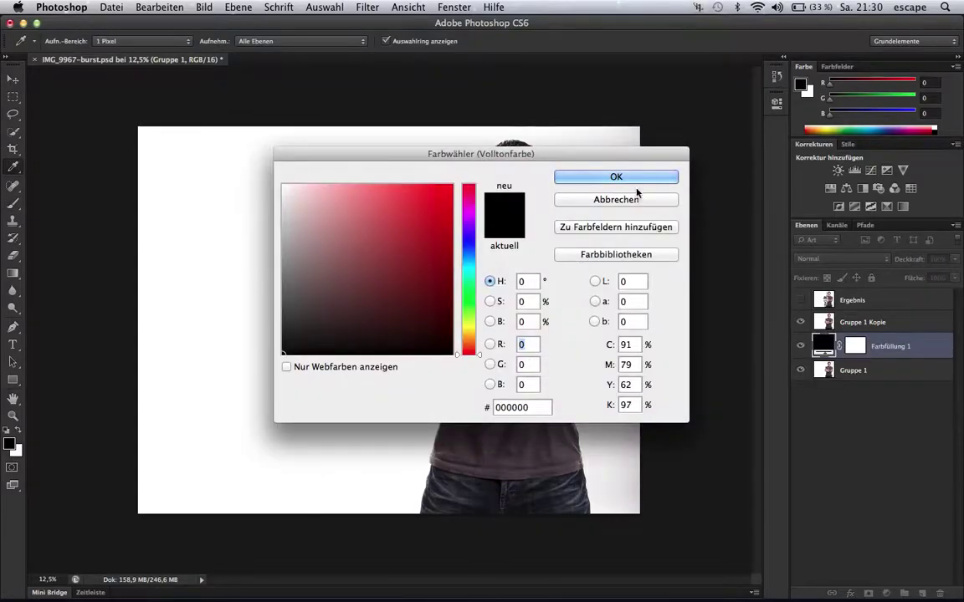
click(306, 188)
drag(306, 188, 276, 179)
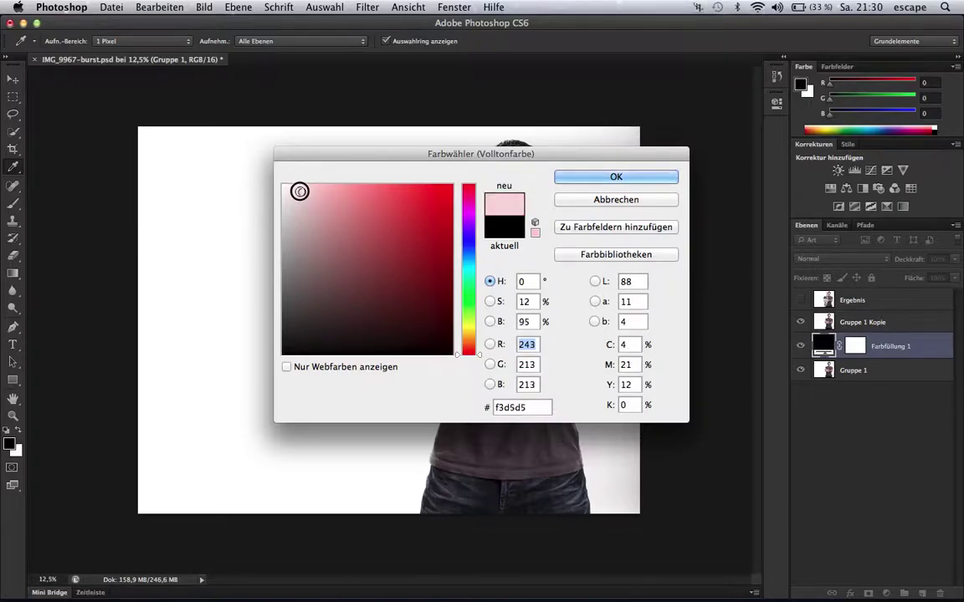
click(574, 182)
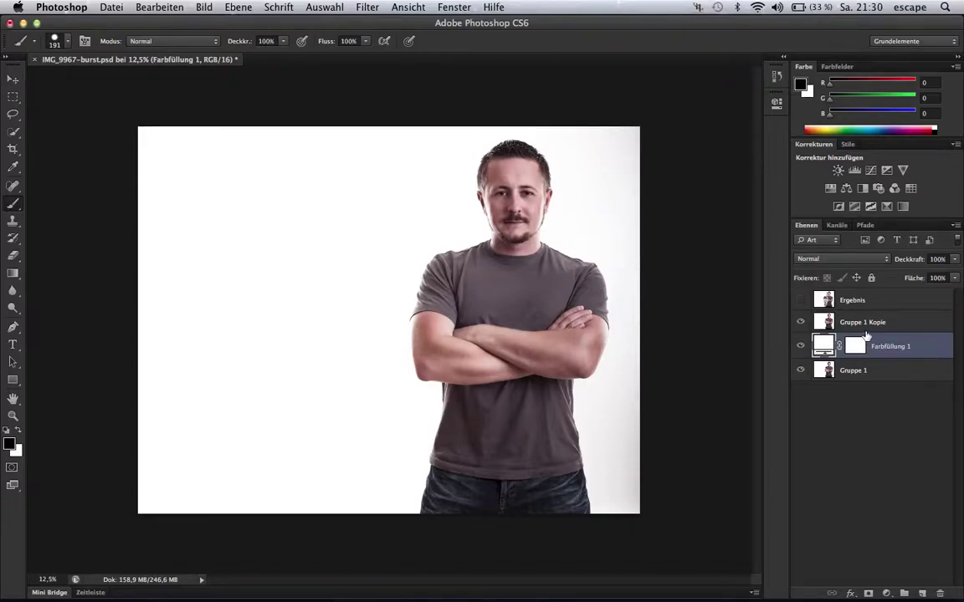
Add a white layer mask to Gruppe 1 Kopie and select the 2499 splatter brush tip
click(854, 323)
click(870, 592)
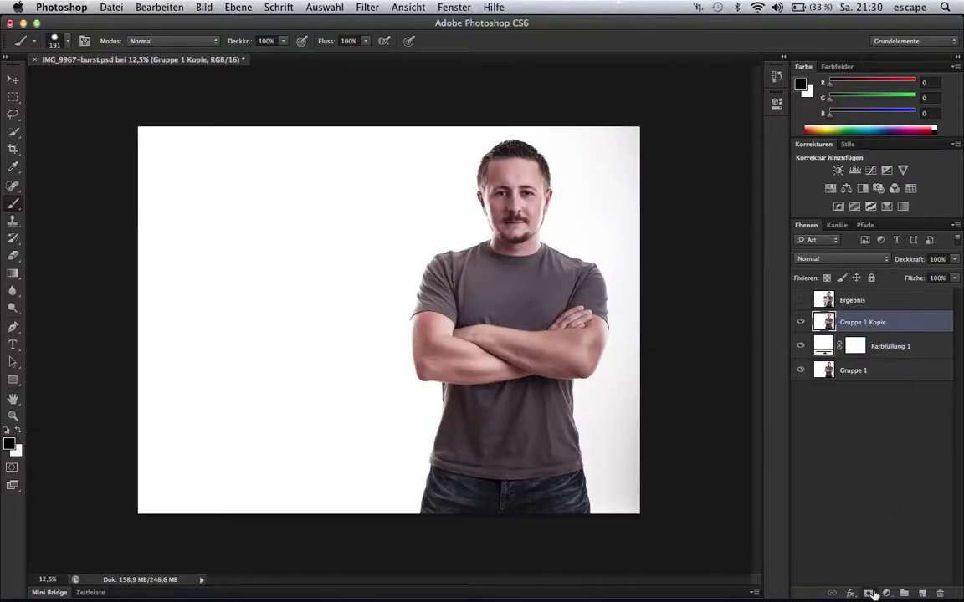
click(69, 41)
scroll(99, 156, down, 2)
scroll(100, 158, down, 2)
scroll(102, 159, down, 2)
scroll(105, 163, down, 2)
scroll(105, 163, up, 2)
scroll(105, 163, up, 2)
scroll(104, 163, up, 2)
scroll(105, 163, up, 2)
scroll(105, 163, down, 2)
scroll(105, 163, down, 2)
scroll(104, 163, down, 2)
scroll(105, 163, down, 2)
scroll(105, 163, down, 1)
scroll(107, 162, down, 1)
scroll(109, 161, down, 1)
scroll(109, 162, down, 1)
scroll(109, 162, down, 1)
scroll(109, 161, down, 2)
scroll(108, 162, down, 1)
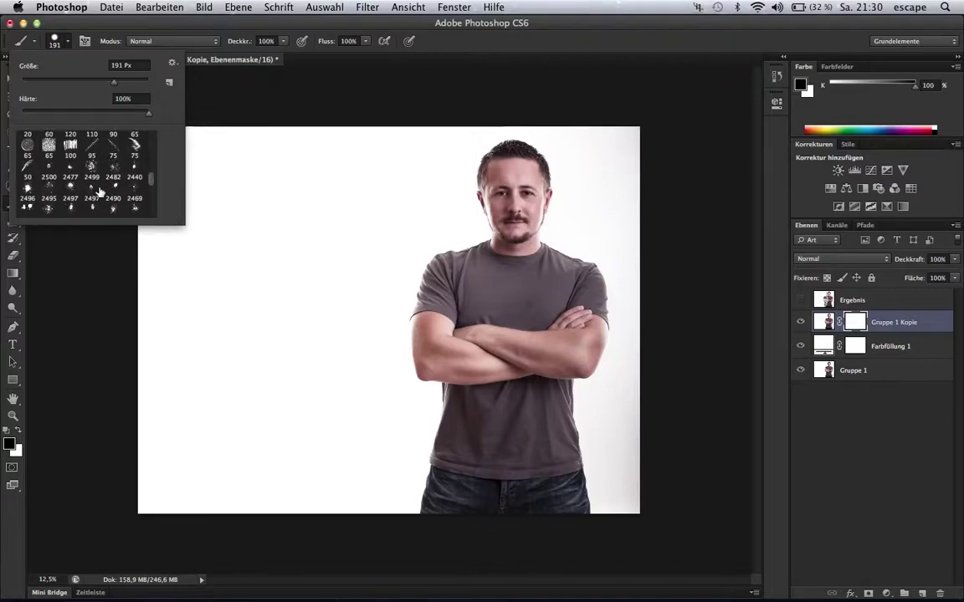
click(92, 170)
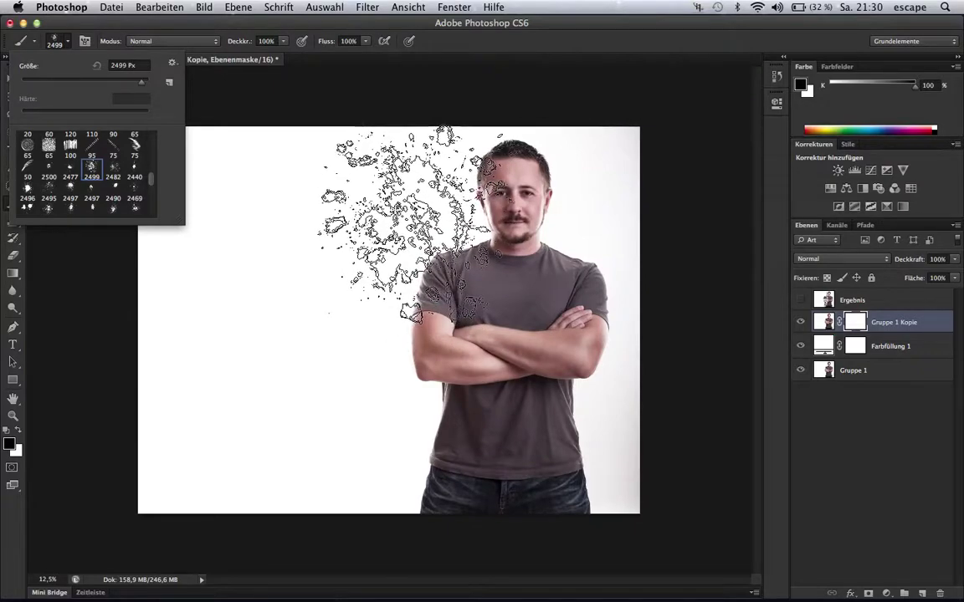
Stamp 2499 splatter into the mask over the shoulder, arm and forearm
key(Return)
drag(405, 239, 359, 423)
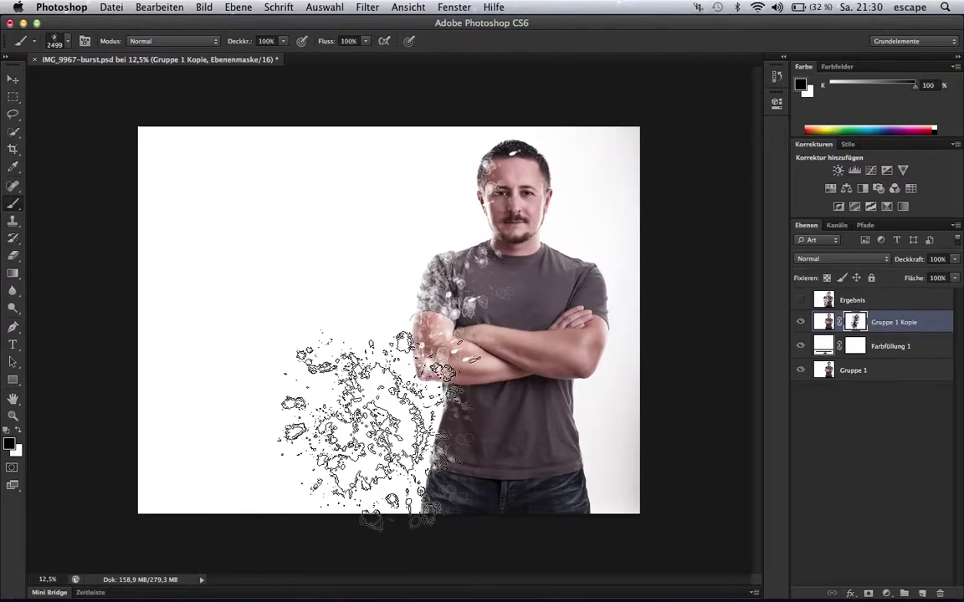
drag(351, 418, 350, 410)
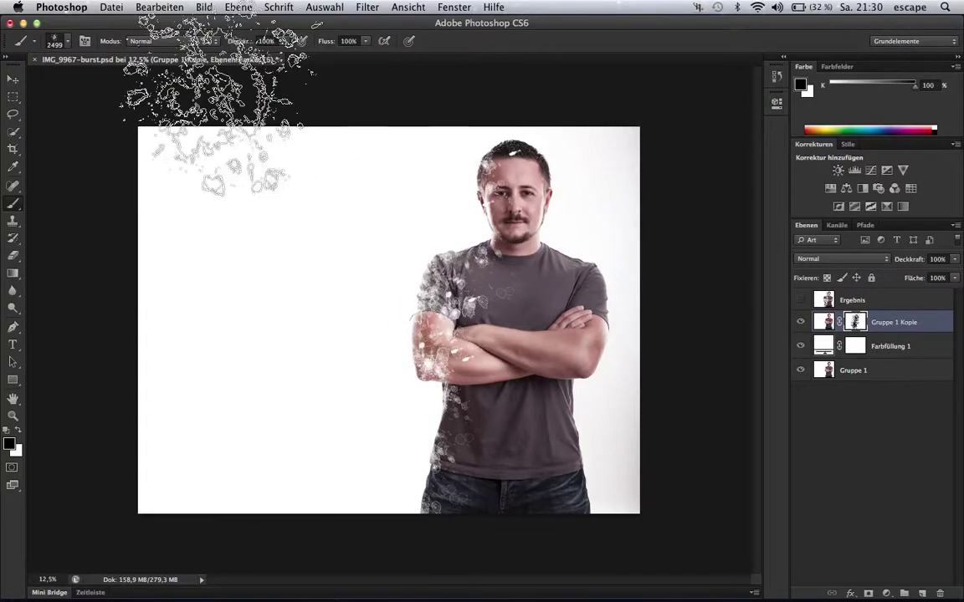
Stamp more particles along the left side with brush 2482, then switch to the 2469 speck tip
click(70, 42)
click(113, 167)
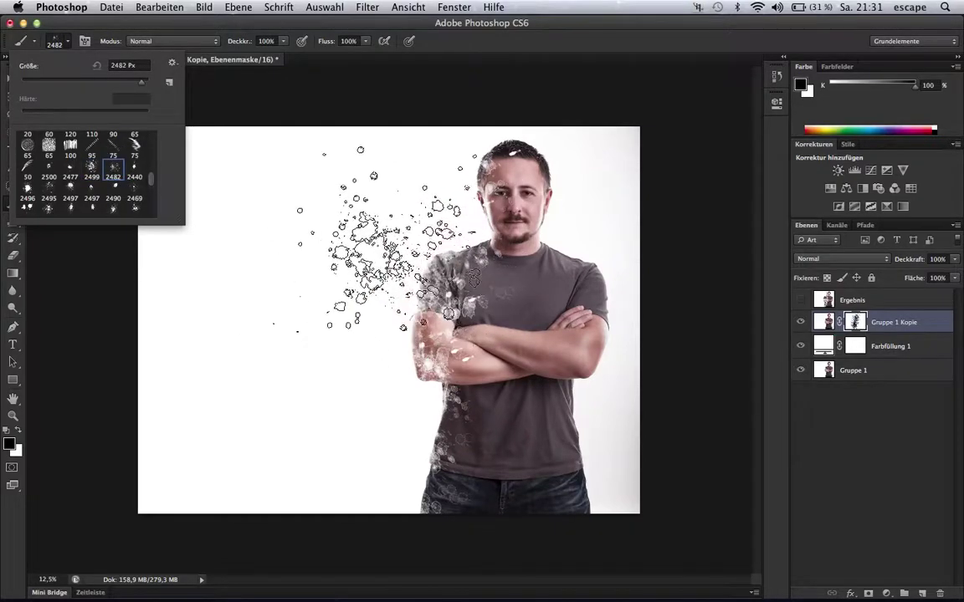
click(393, 209)
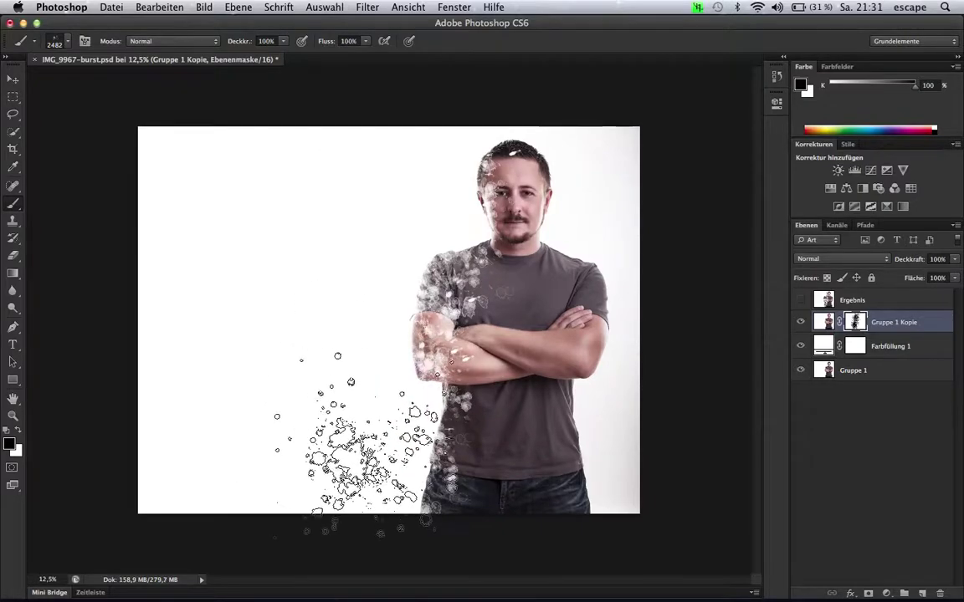
click(69, 41)
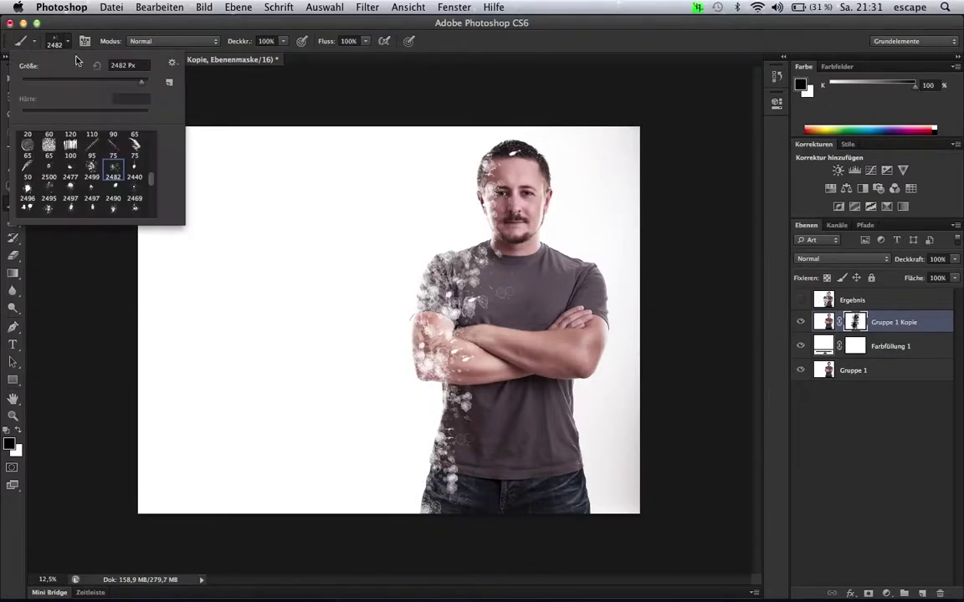
click(133, 194)
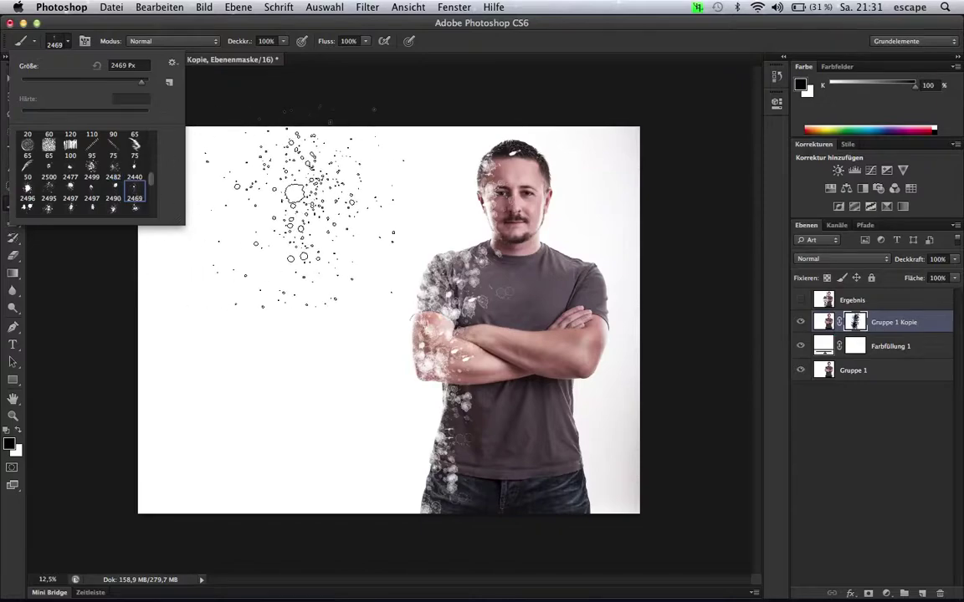
click(409, 192)
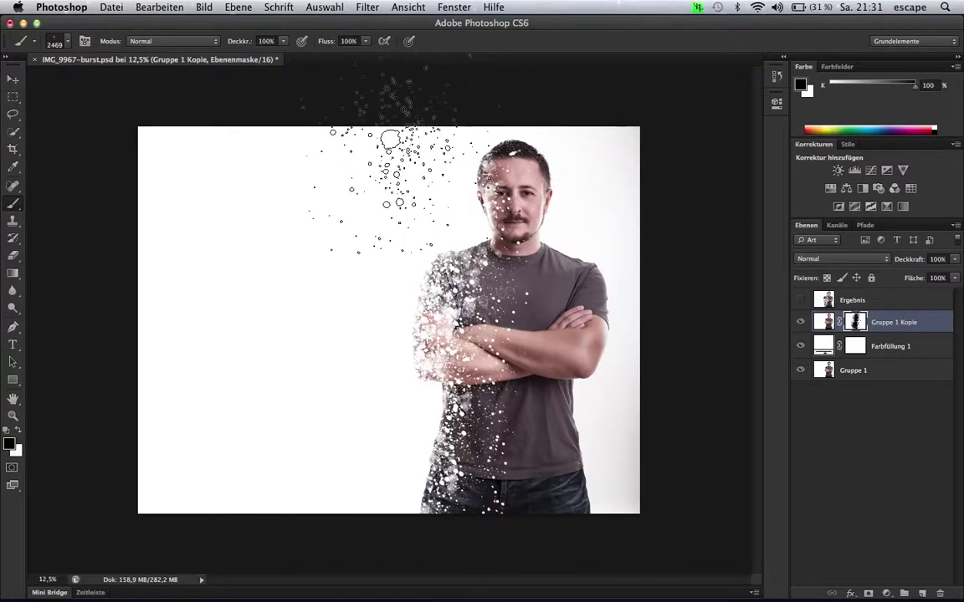
right_click(926, 331)
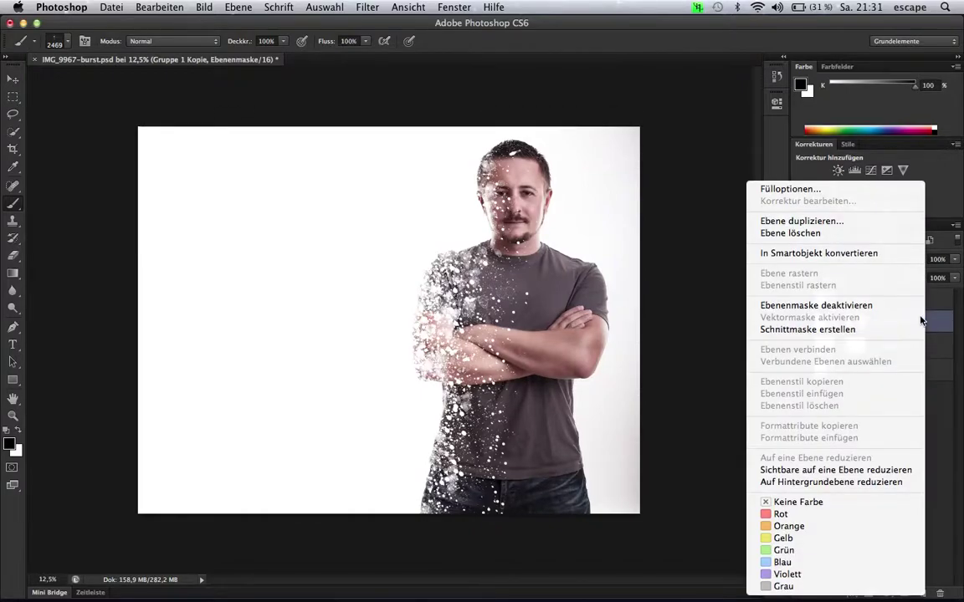
Duplicate Gruppe 1 Kopie as Gruppe 1 Kopie 2 and invert its mask
click(847, 221)
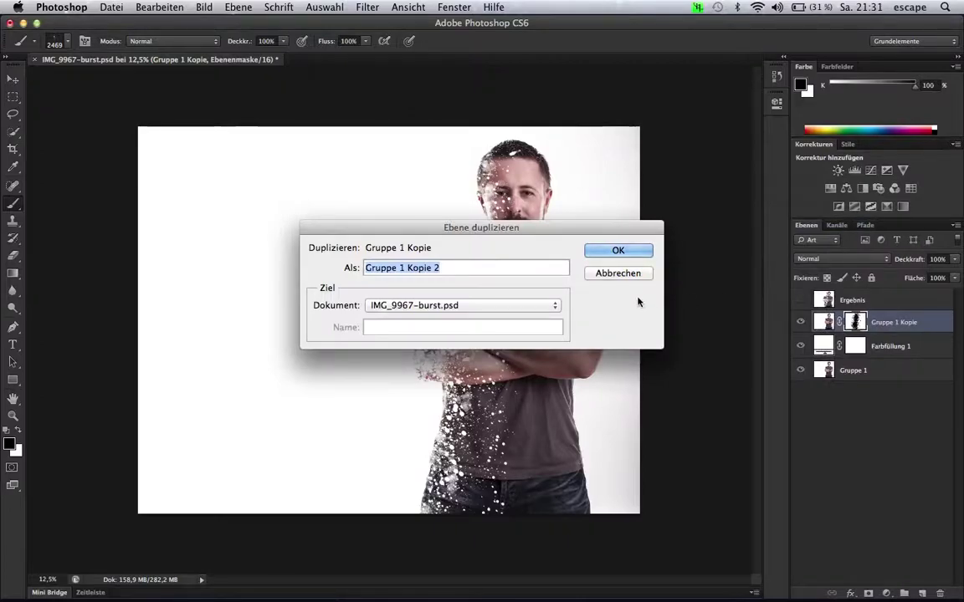
click(617, 251)
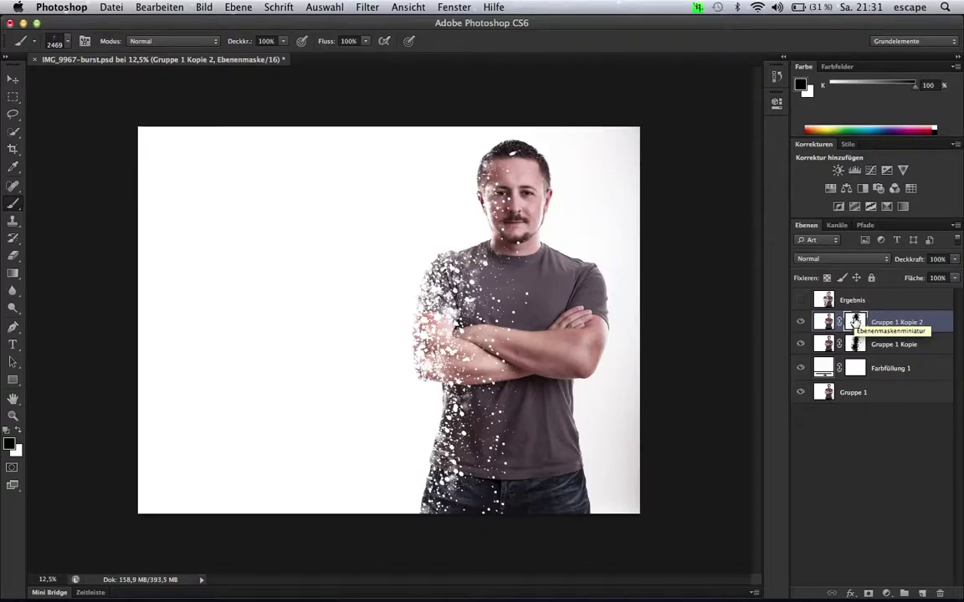
key(ctrl+i)
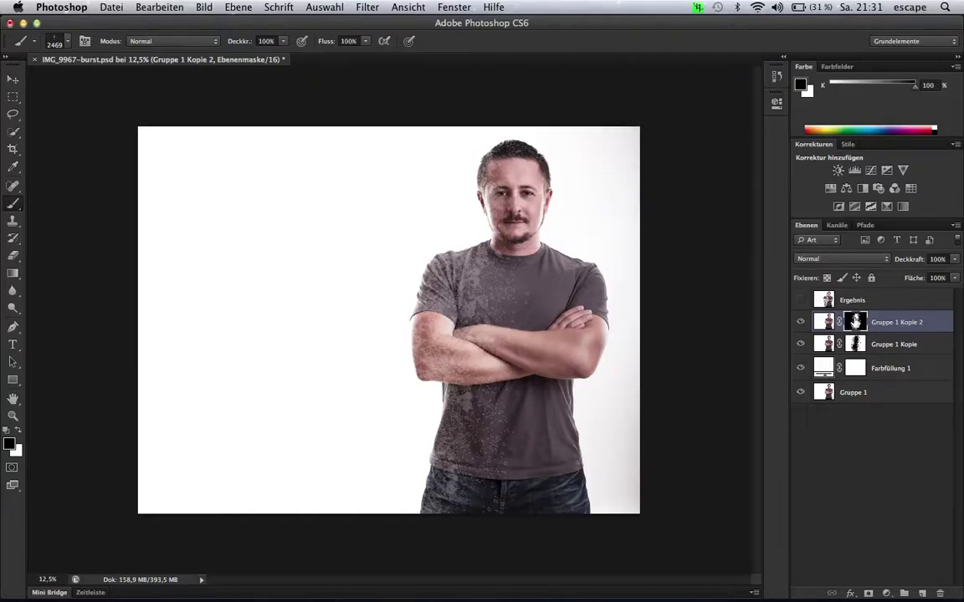
View Gruppe 1 Kopie 2 alone, restore all layers, and target its image pixels
click(801, 322)
alt+click(801, 323)
alt+click(801, 323)
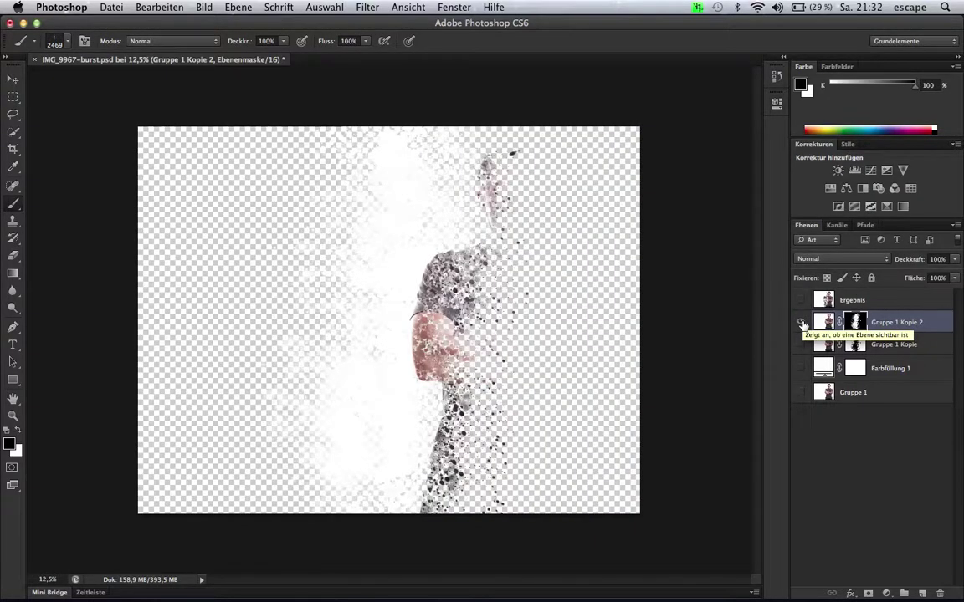
alt+click(801, 323)
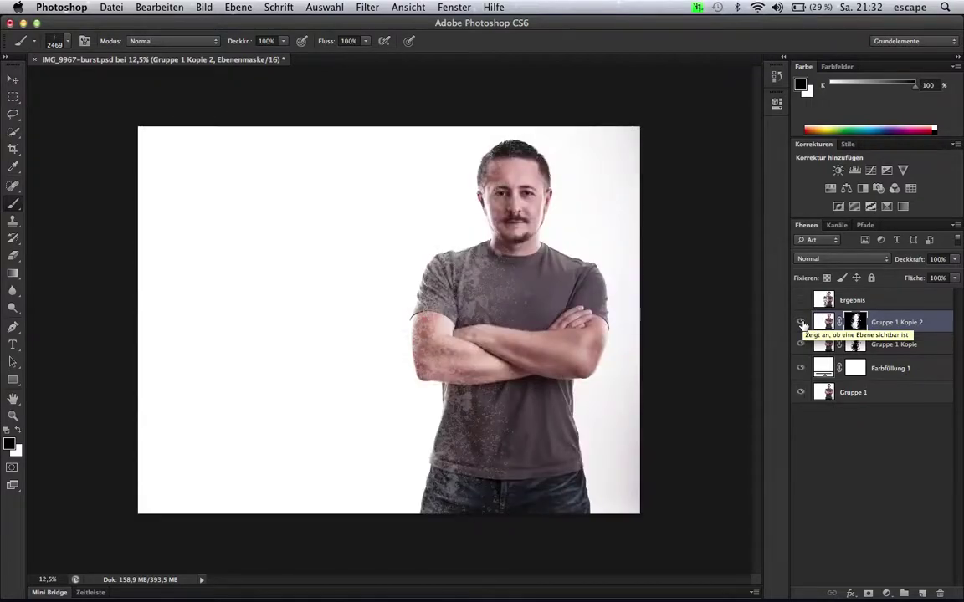
click(825, 322)
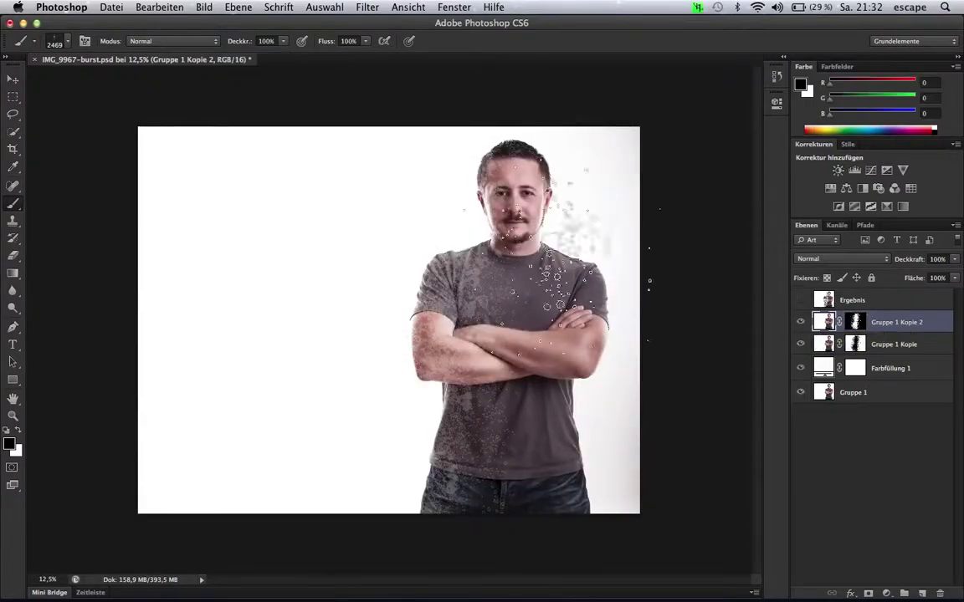
key(ctrl+z)
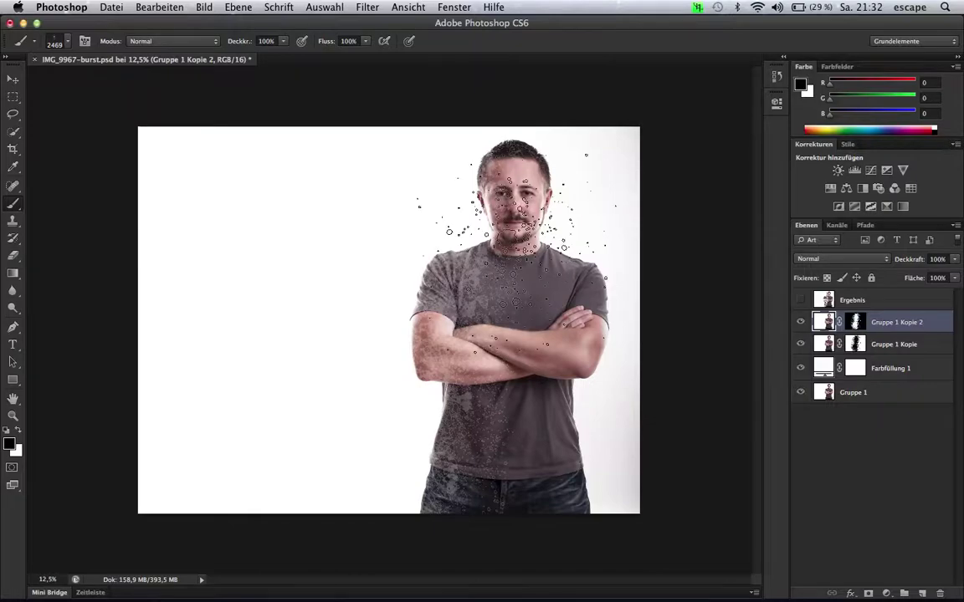
Scale Gruppe 1 Kopie 2 up to about 103% with Free Transform
key(ctrl+z)
key(ctrl+t)
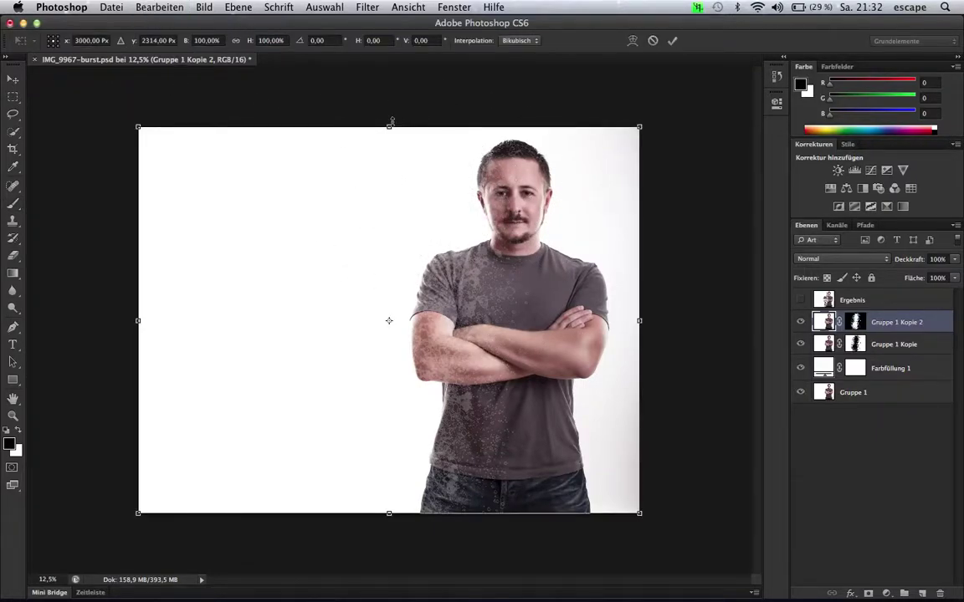
drag(138, 127, 123, 119)
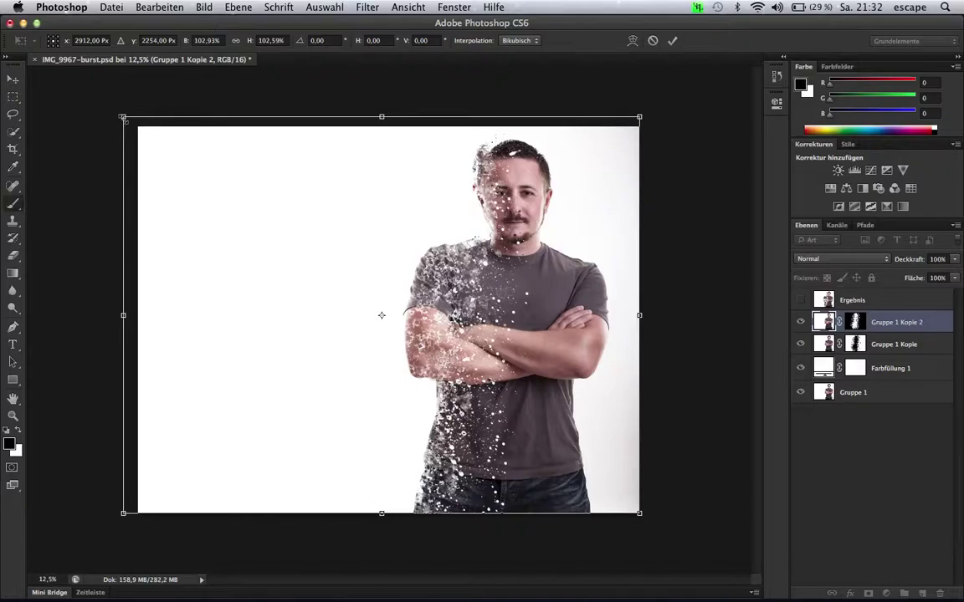
key(Return)
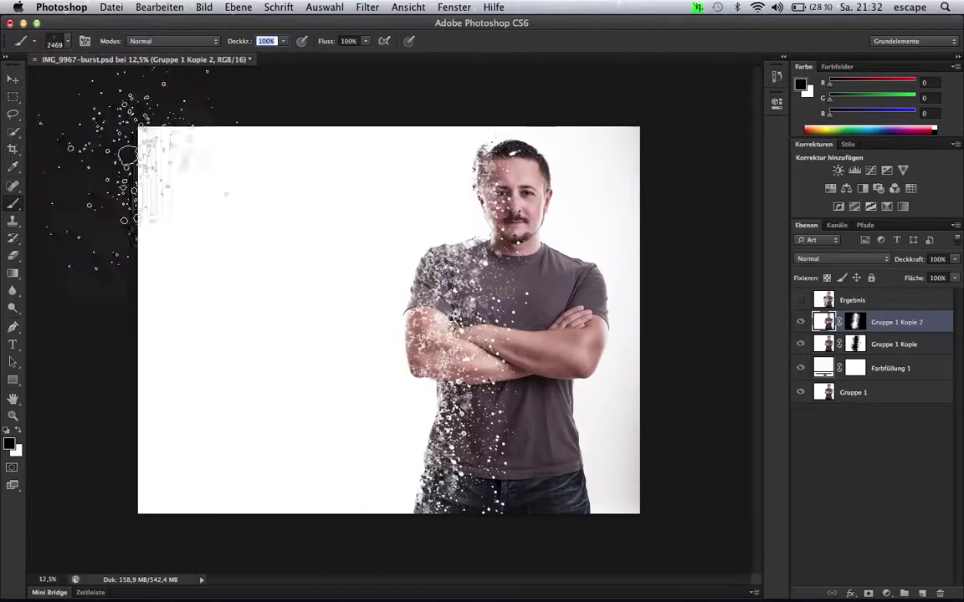
Duplicate the particle layer Gruppe 1 Kopie 2 as Gruppe 1 Kopie 3
right_click(940, 327)
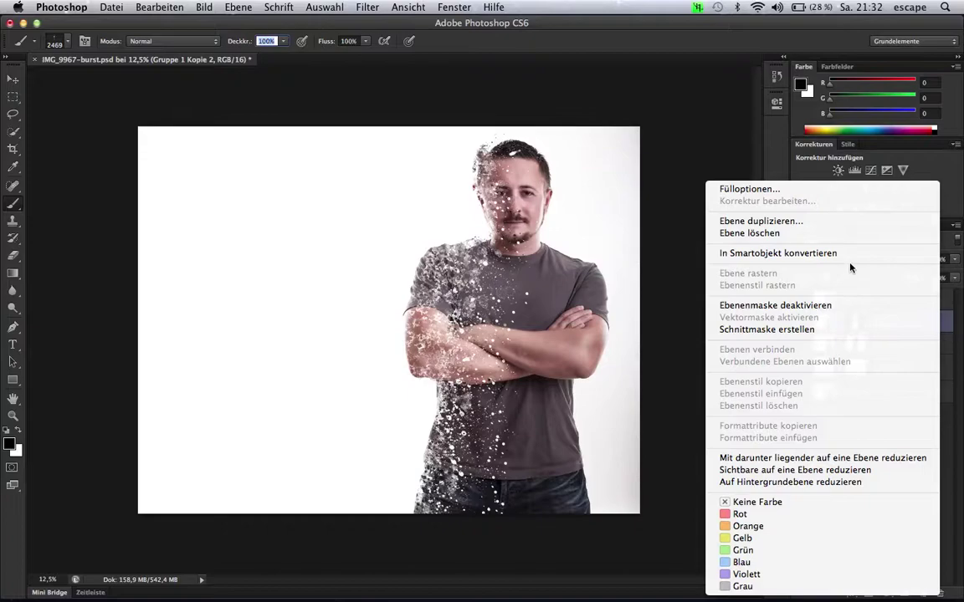
click(737, 221)
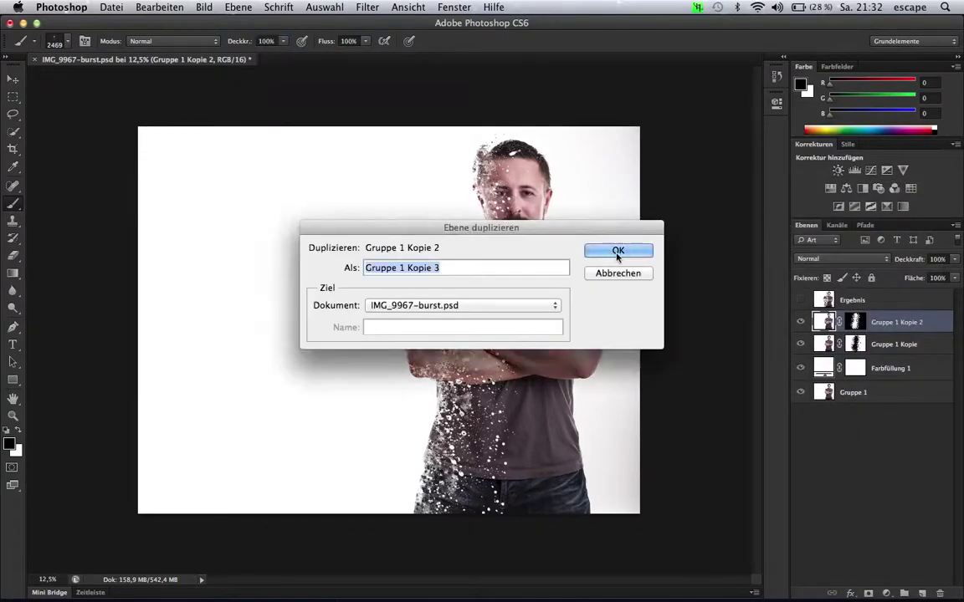
click(617, 251)
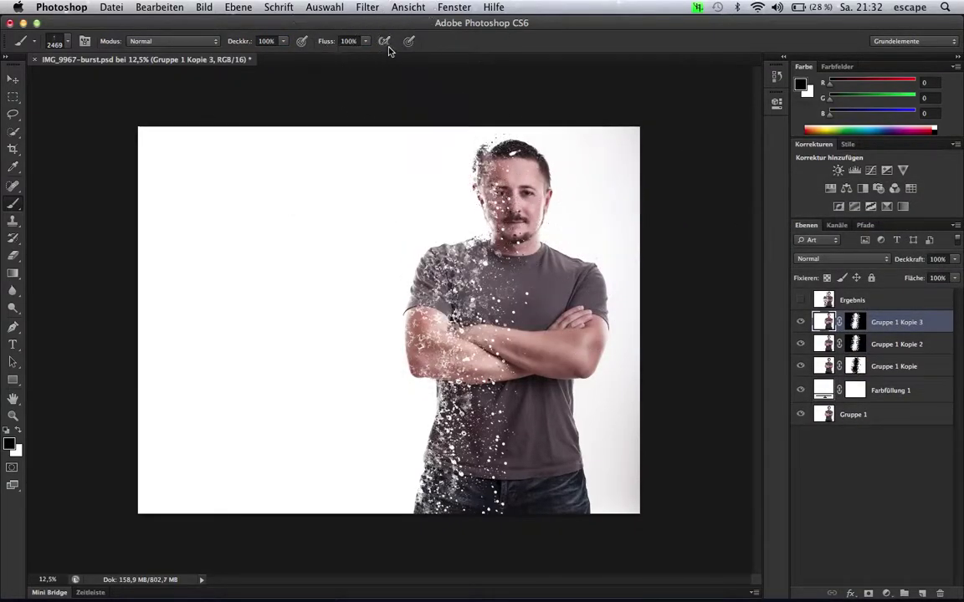
click(367, 8)
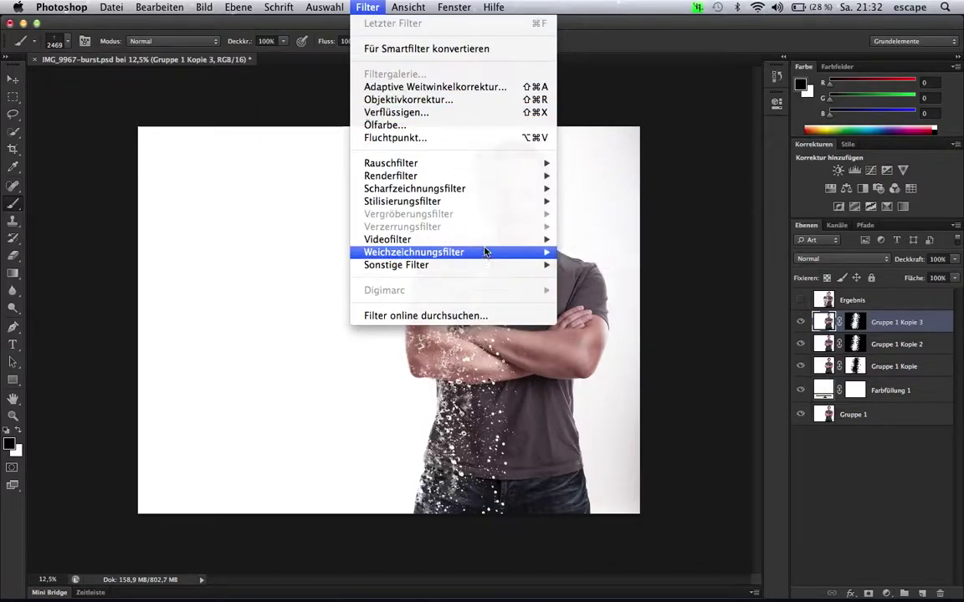
mouse_move(413, 251)
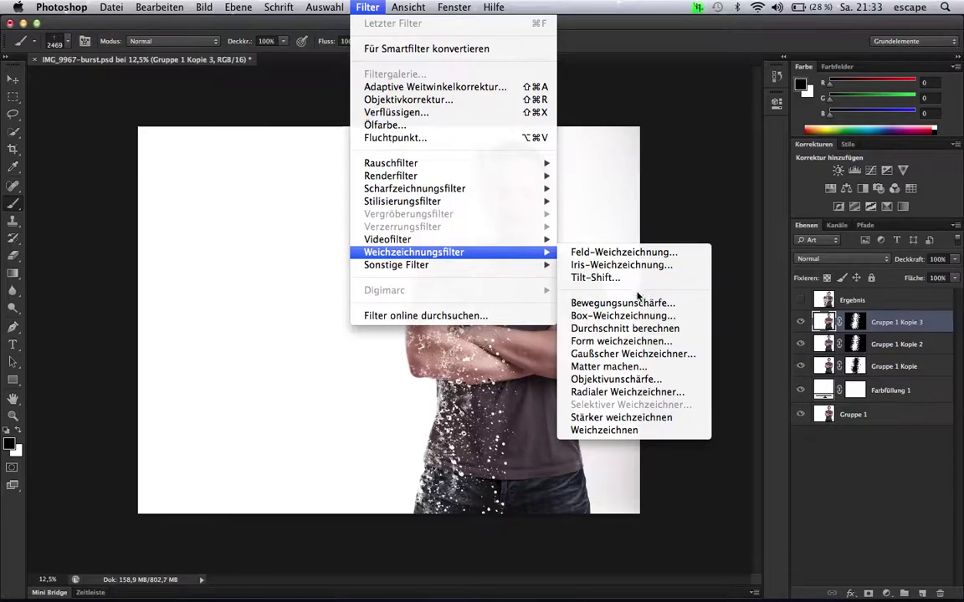
Apply a Bewegungsunschärfe motion blur at 0° and 190 pixels to Gruppe 1 Kopie 3
click(636, 301)
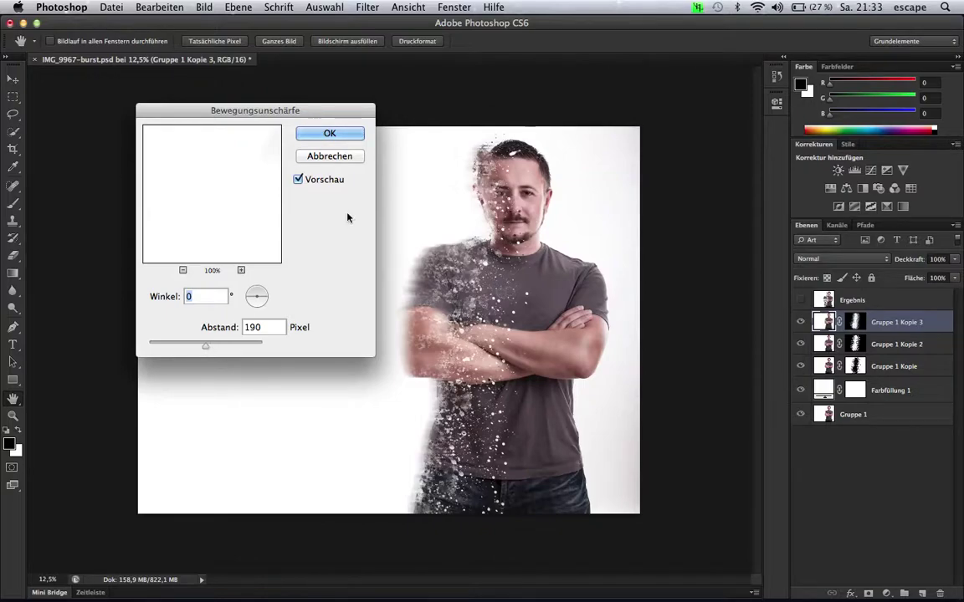
click(347, 133)
key(b)
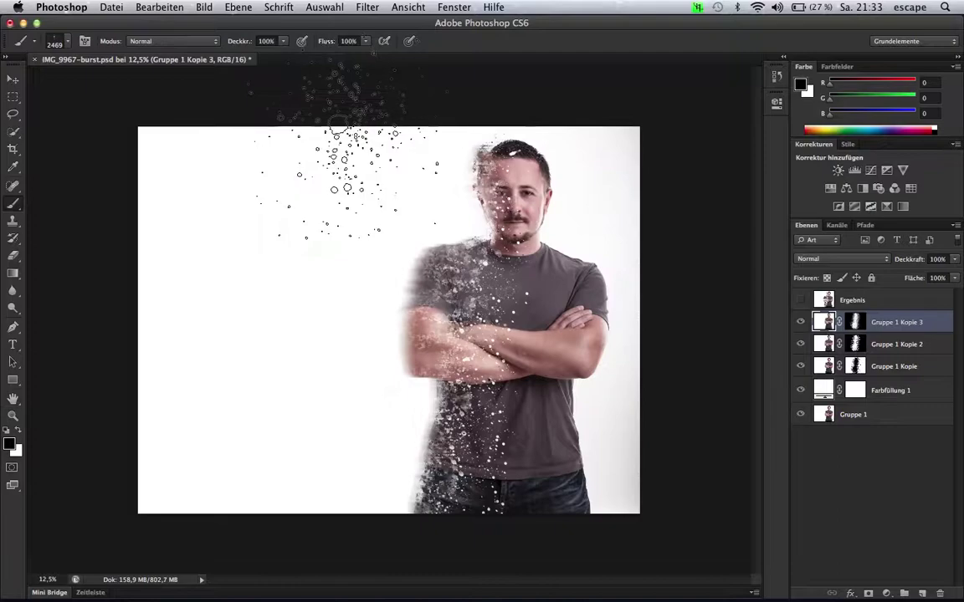
right_click(857, 322)
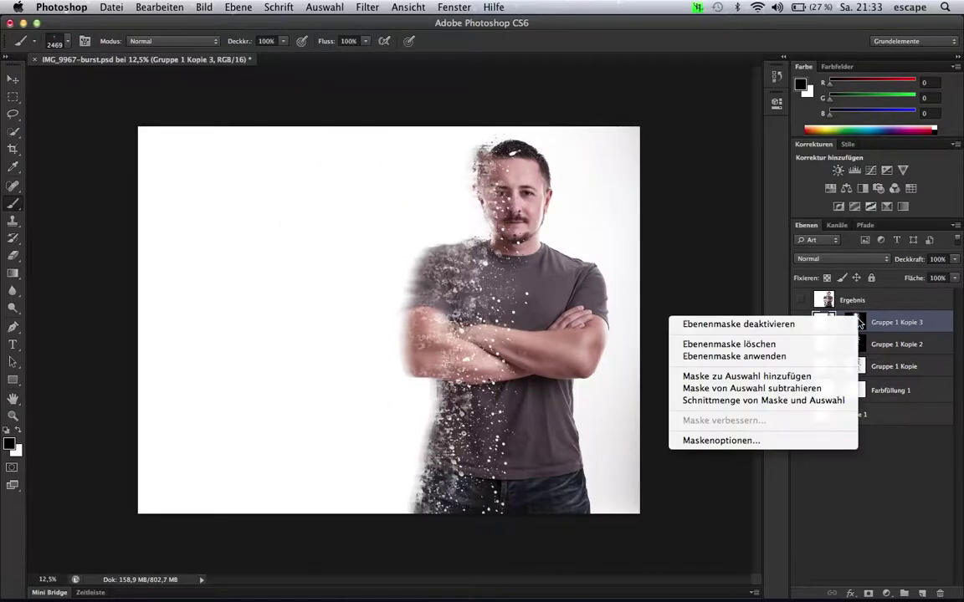
Apply the layer masks of Gruppe 1 Kopie 3 and Gruppe 1 Kopie 2, then deselect
click(827, 355)
click(852, 352)
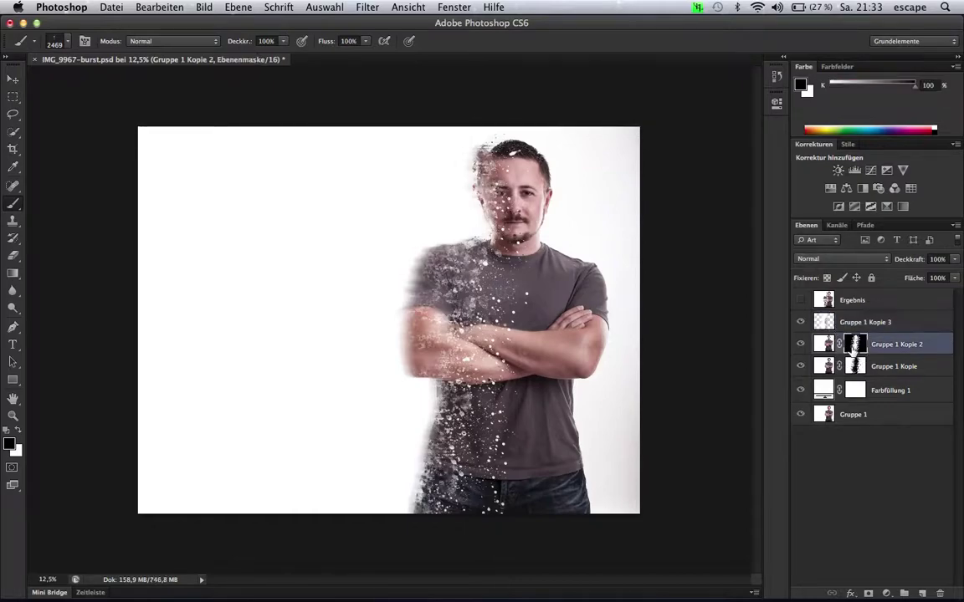
right_click(852, 346)
click(825, 385)
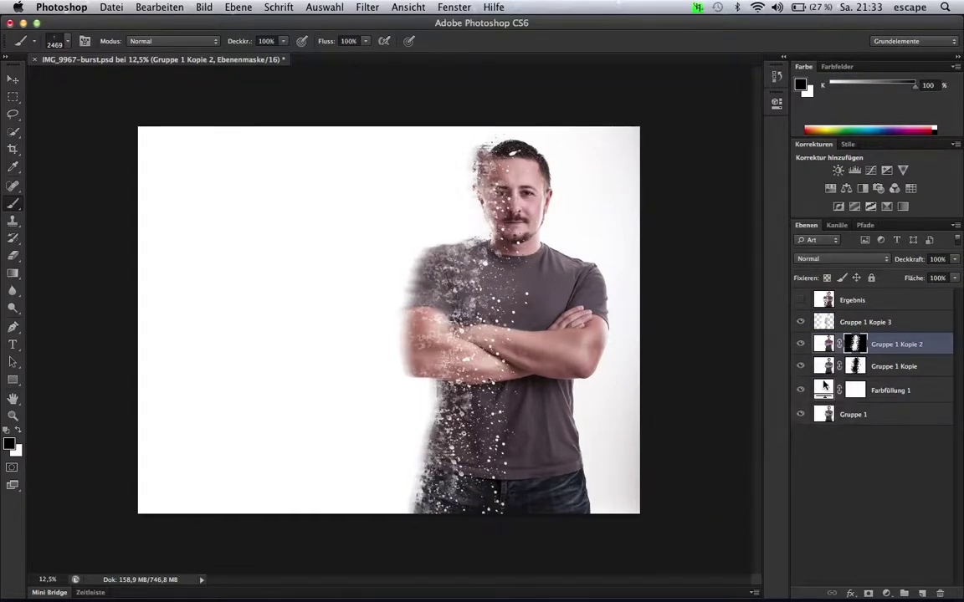
click(865, 322)
super+click(824, 322)
key(super+d)
Reposition the blurred Gruppe 1 Kopie 3 so its streaks trail off the man's left side
click(12, 79)
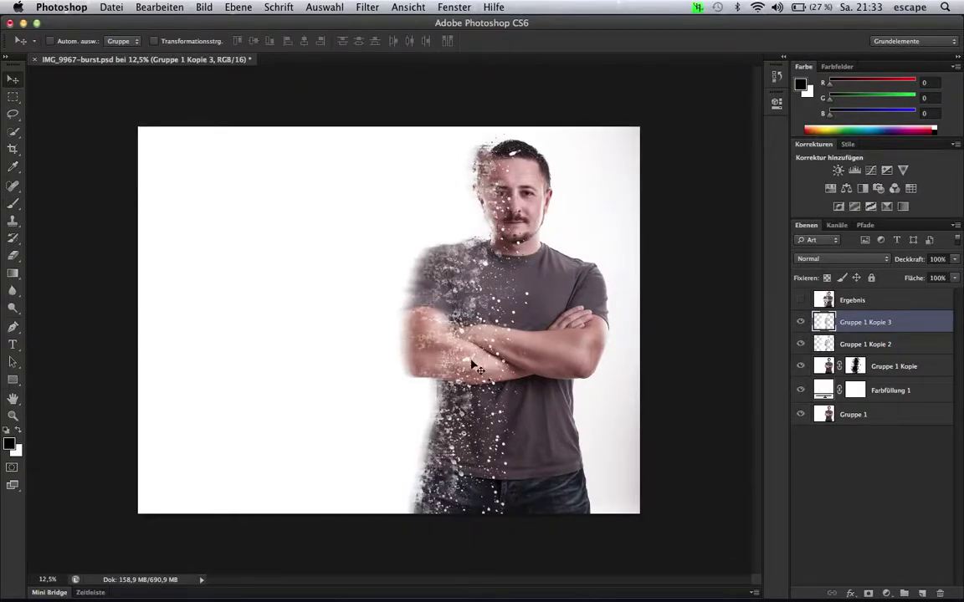
drag(441, 329, 369, 330)
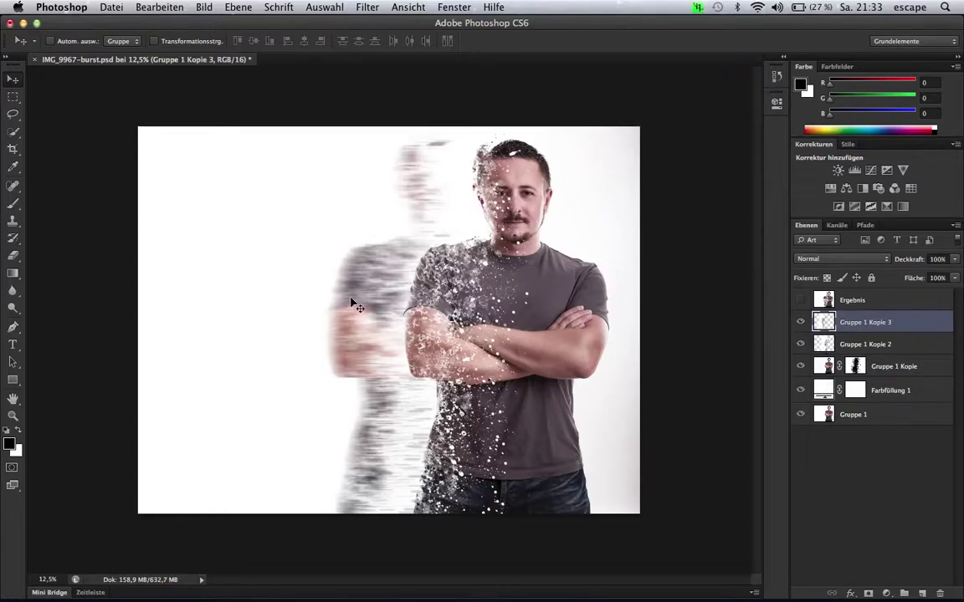
drag(352, 303, 422, 307)
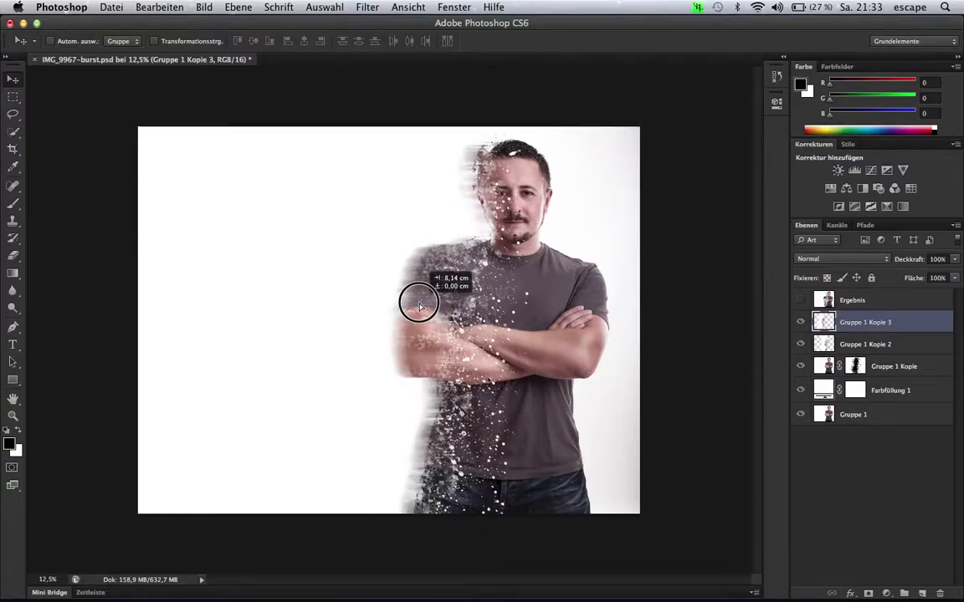
drag(422, 307, 420, 306)
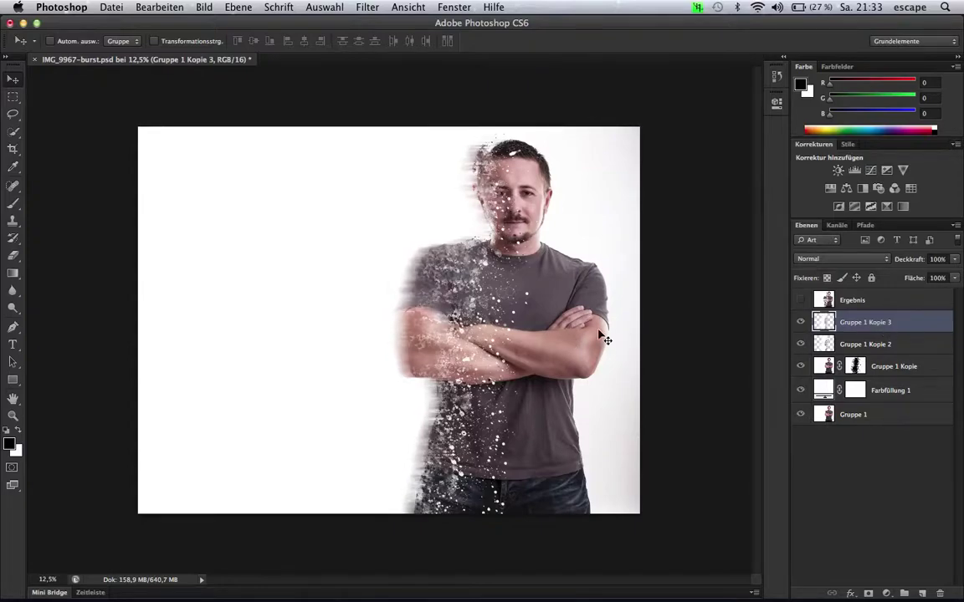
click(924, 350)
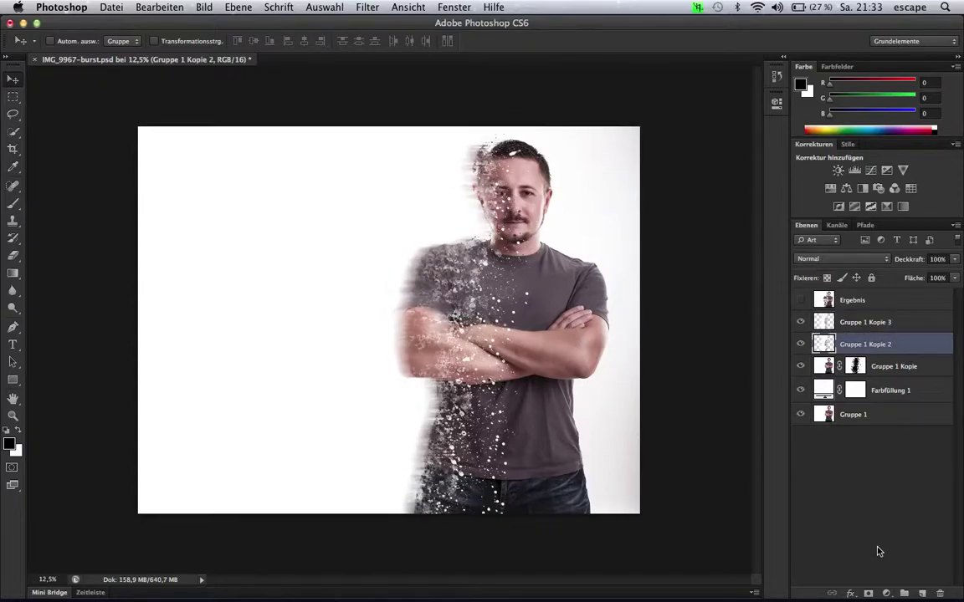
Add a horizontal black-to-white gradient mask to Gruppe 1 Kopie 2 and compare it with Kopie 3 hidden
click(868, 592)
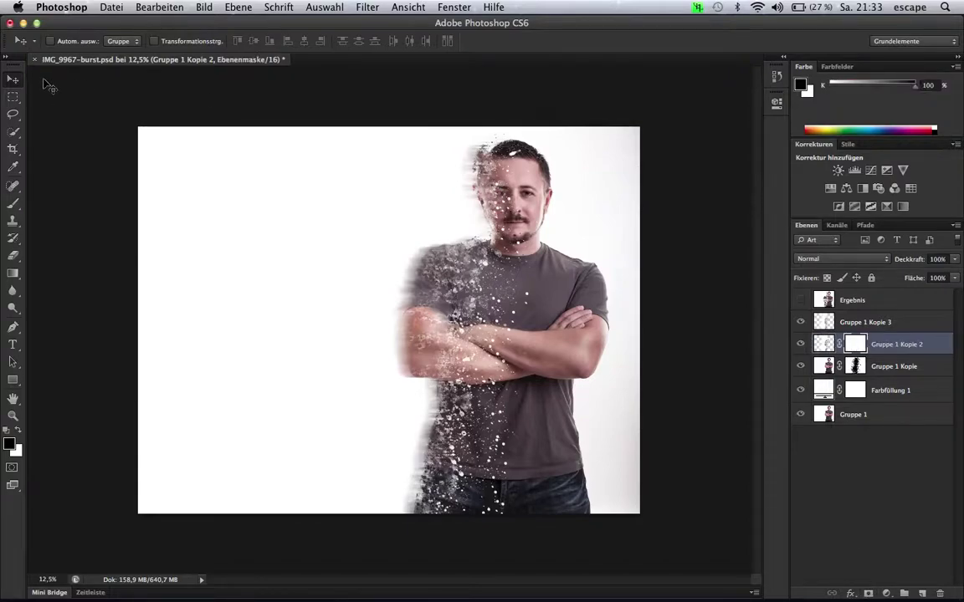
click(13, 276)
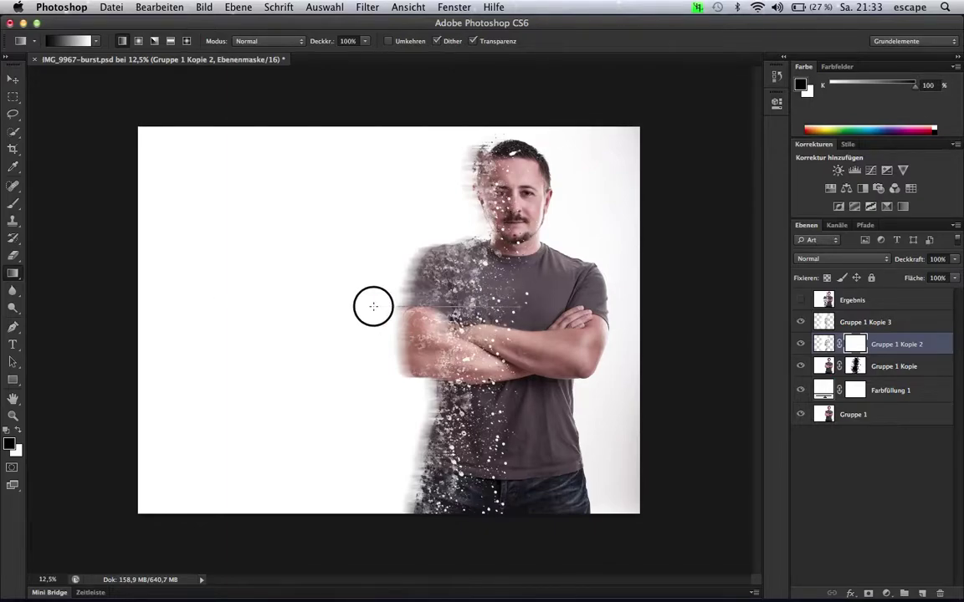
drag(466, 277, 366, 307)
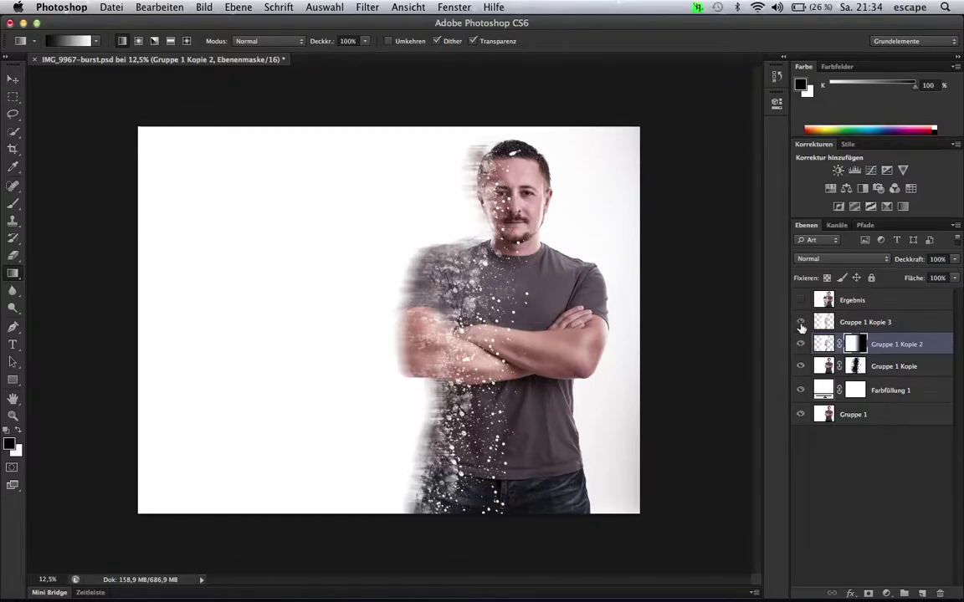
click(800, 322)
click(801, 345)
click(801, 345)
click(800, 345)
click(801, 344)
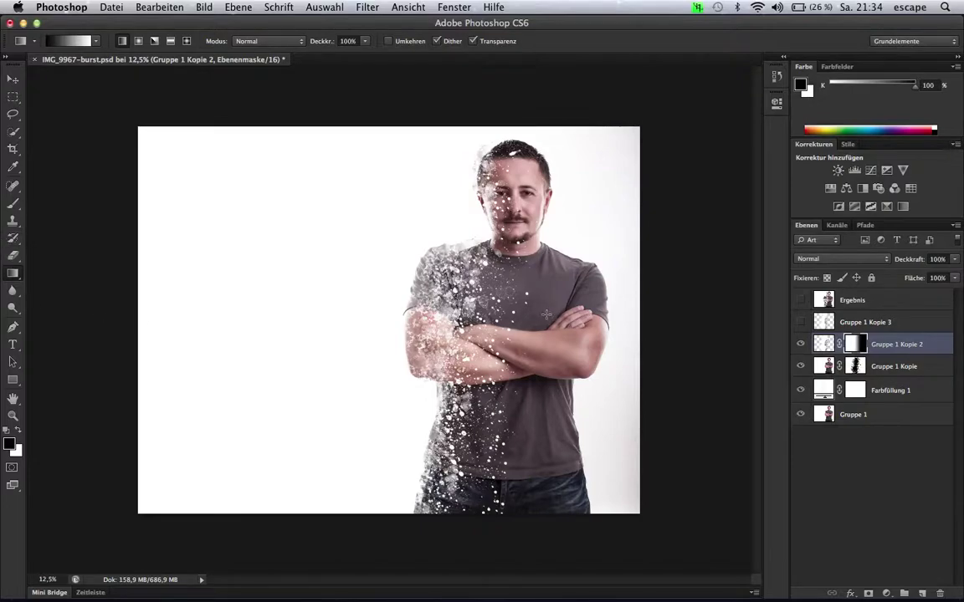
Redraw the mask gradient so particles fade leftward over the arm and shirt, then re-show Gruppe 1 Kopie 3
drag(314, 311, 452, 308)
drag(389, 310, 632, 310)
drag(295, 310, 441, 308)
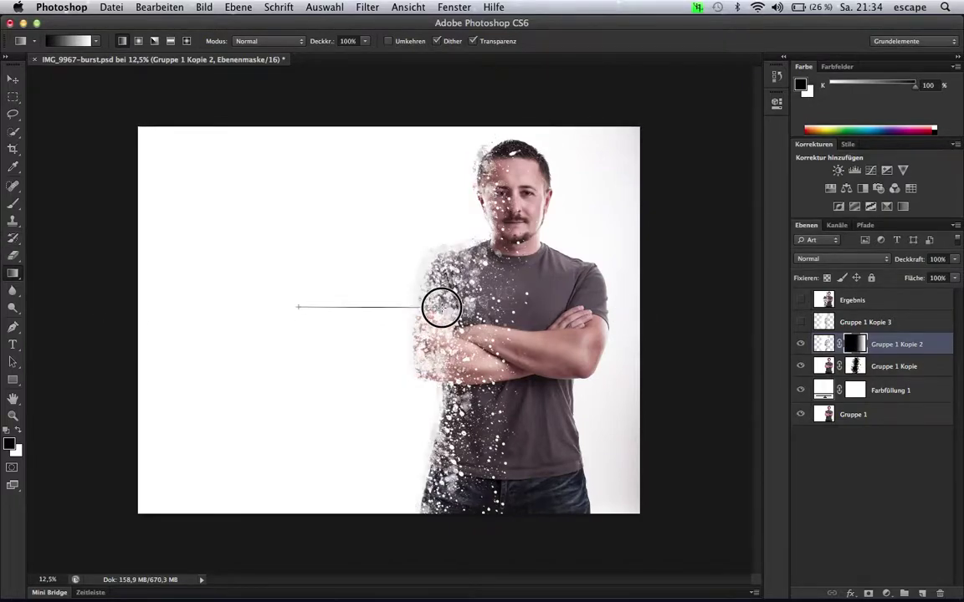
drag(366, 306, 512, 306)
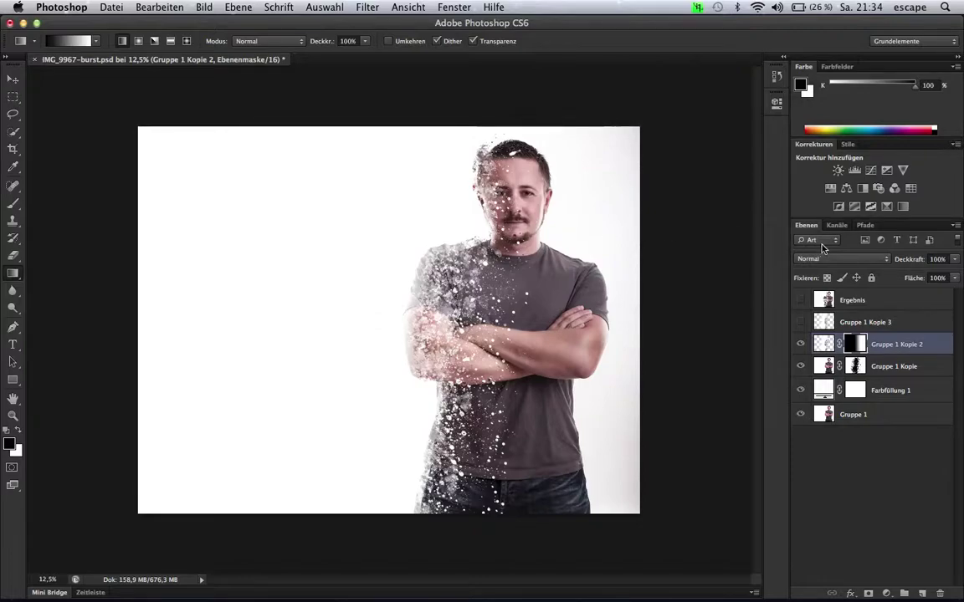
click(803, 323)
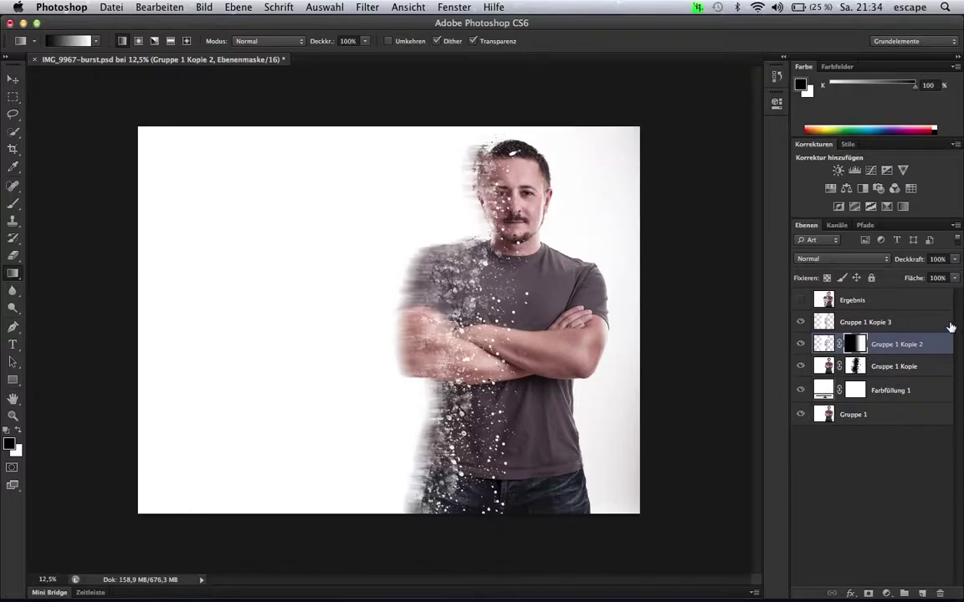
Mask Gruppe 1 Kopie 3 with a horizontal gradient fading its blur leftward, then also select Kopie 2
click(920, 322)
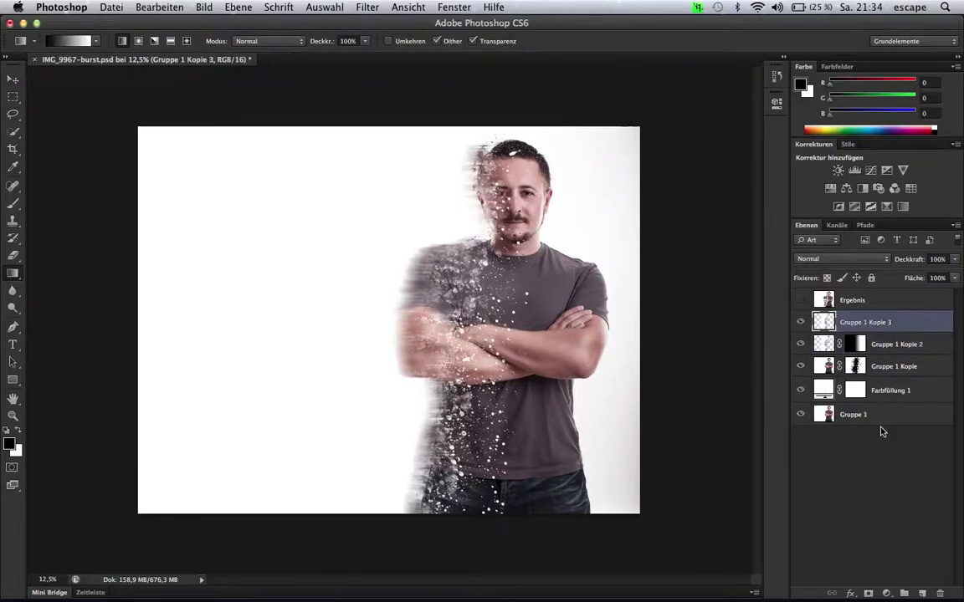
click(868, 593)
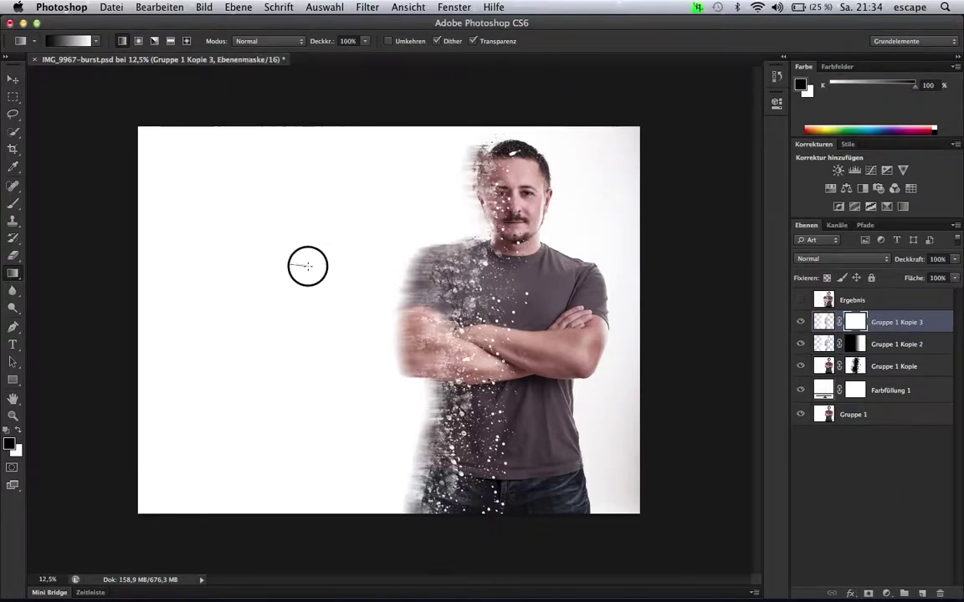
drag(307, 266, 430, 264)
drag(280, 284, 407, 282)
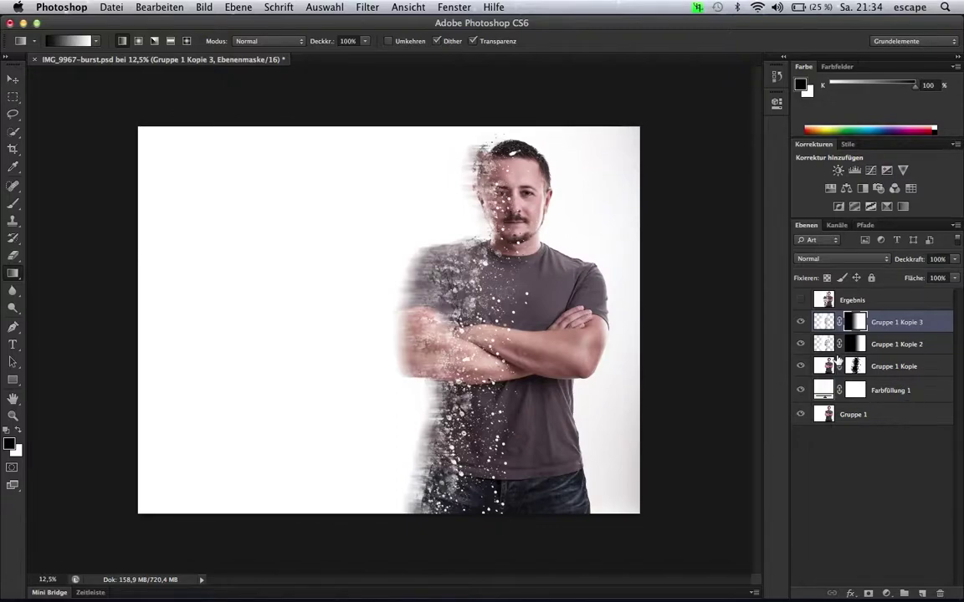
shift+click(899, 345)
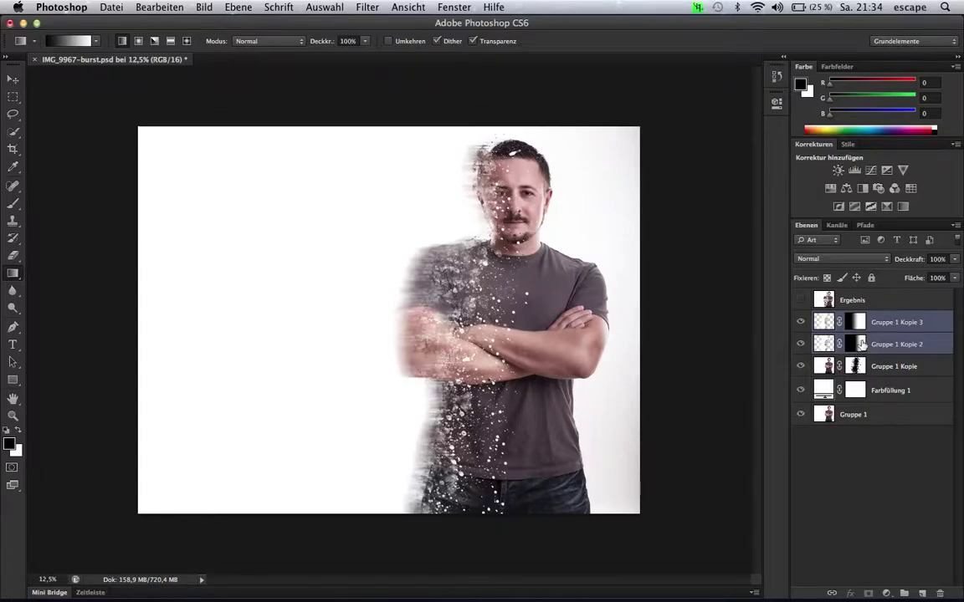
Merge Gruppe 1 Kopie 2 and Kopie 3 into one layer and compare its visibility
key(ctrl+e)
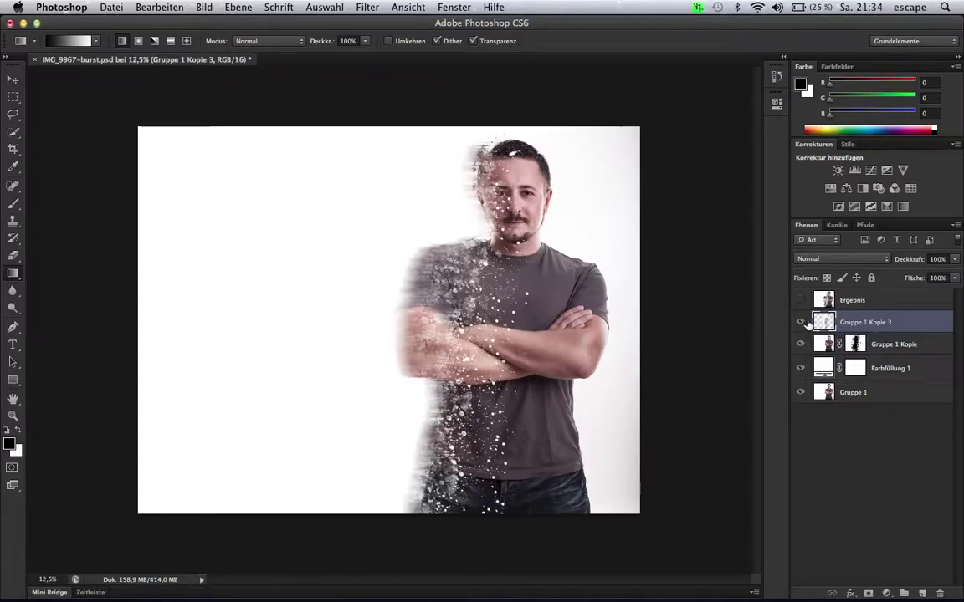
click(800, 322)
click(800, 322)
click(803, 323)
click(803, 323)
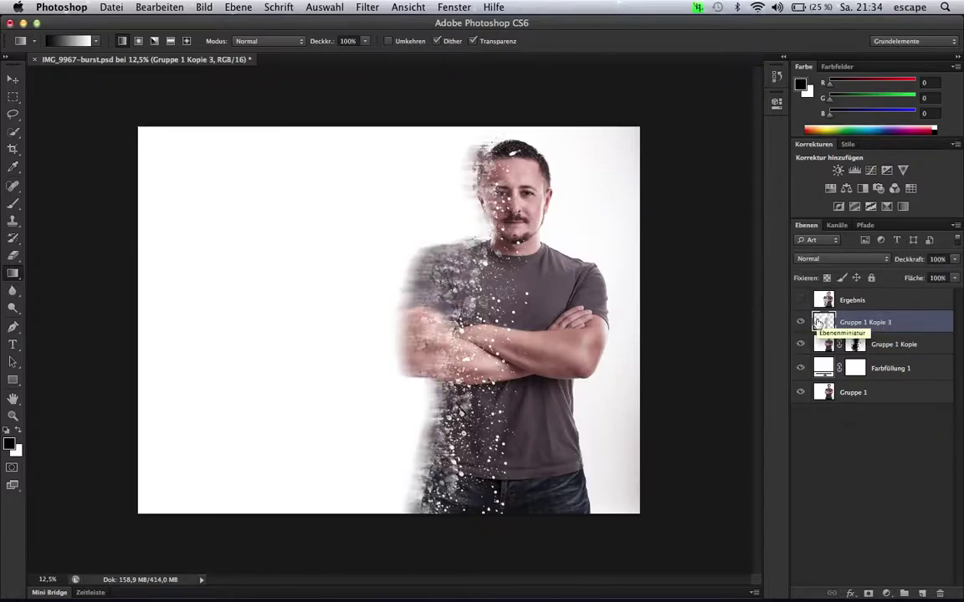
Duplicate the merged layer as Gruppe 1 Kopie 4, hide the original, and add a white mask
right_click(904, 324)
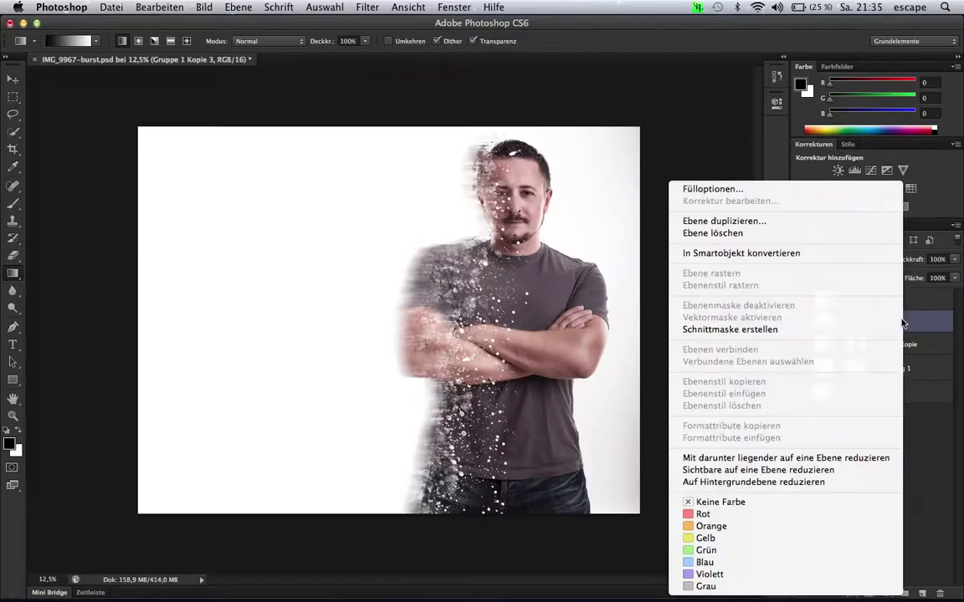
click(805, 223)
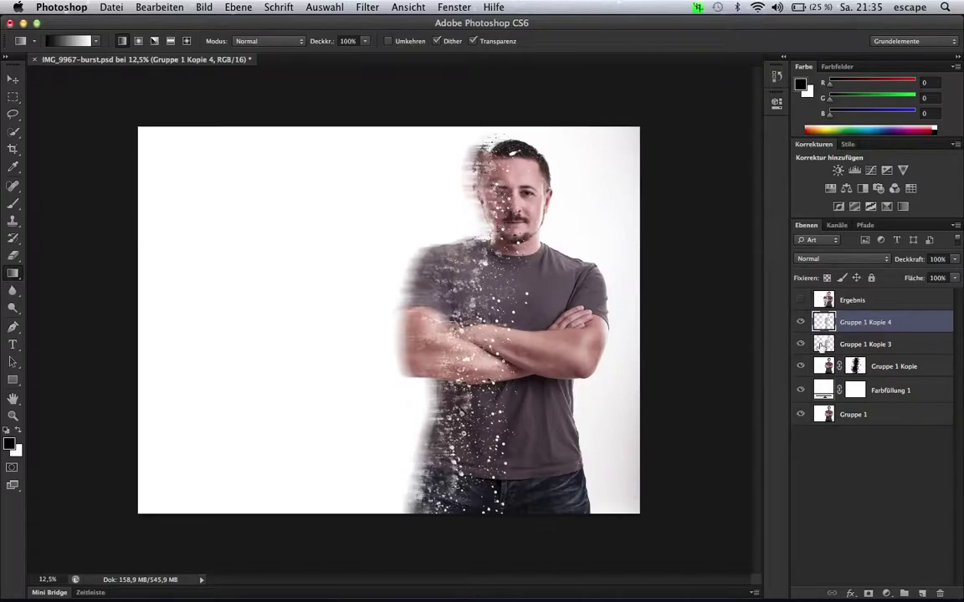
click(799, 344)
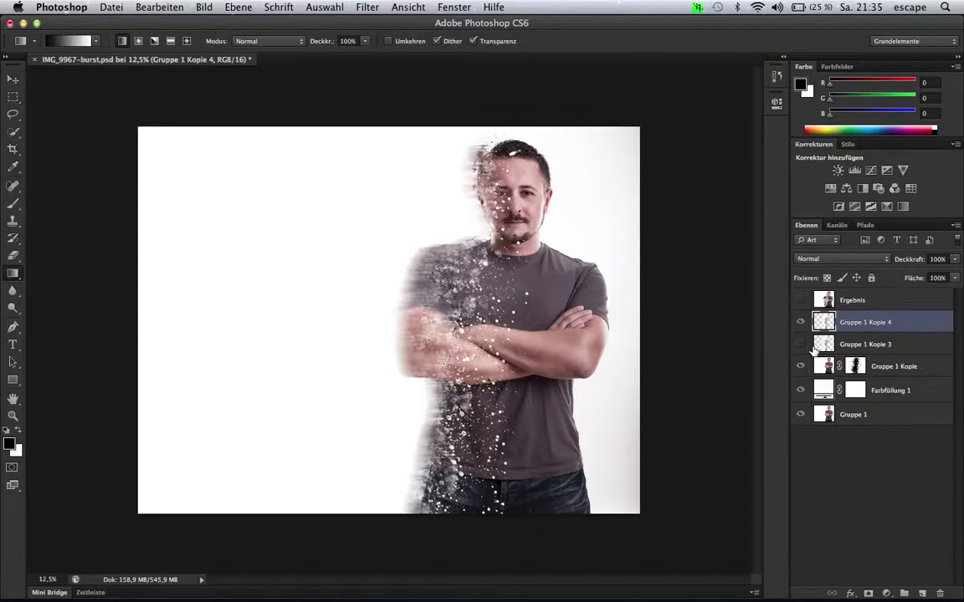
click(869, 593)
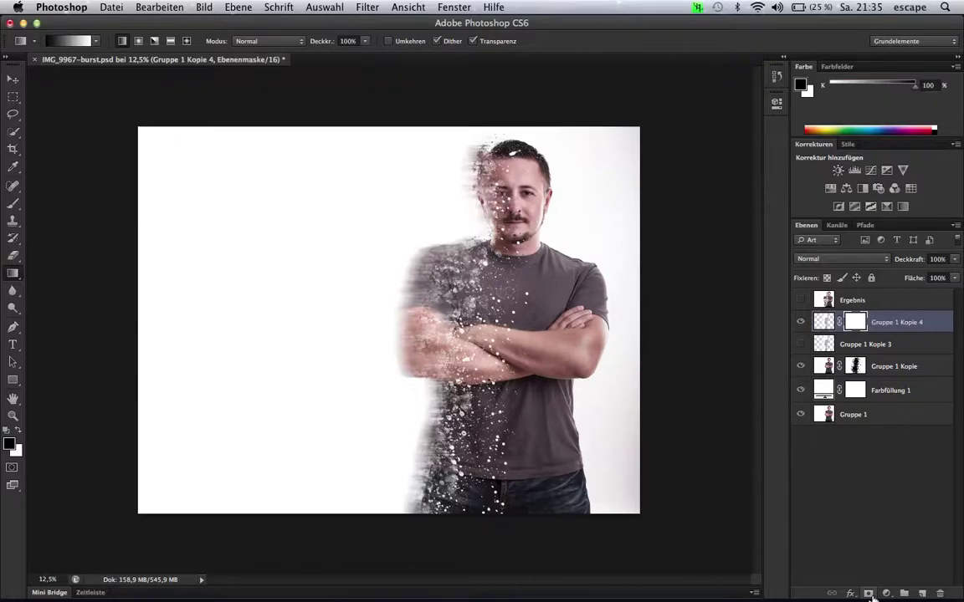
Paint black with the 2480 px splatter brush on the Kopie 4 mask over the arms and chest
click(14, 203)
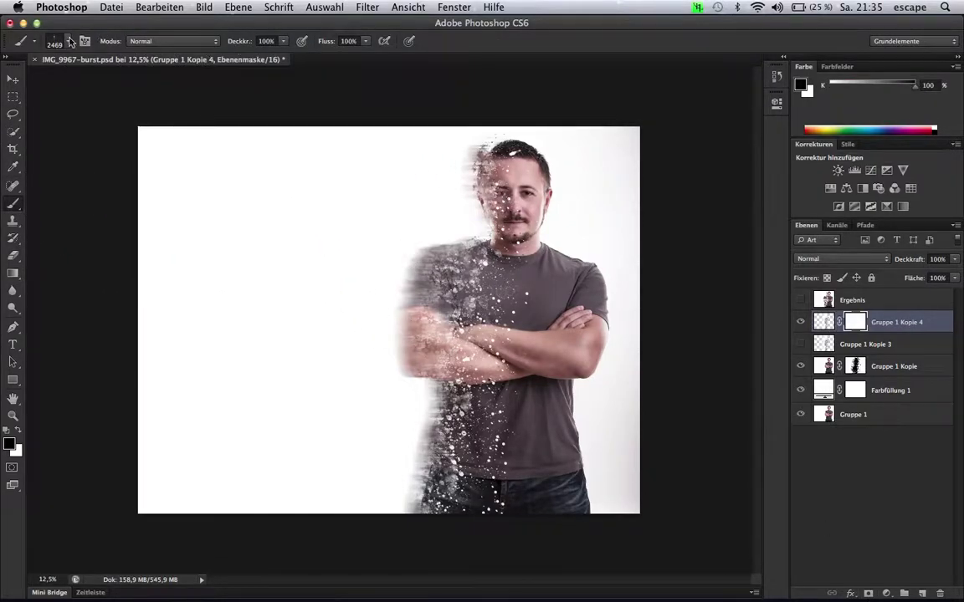
click(63, 39)
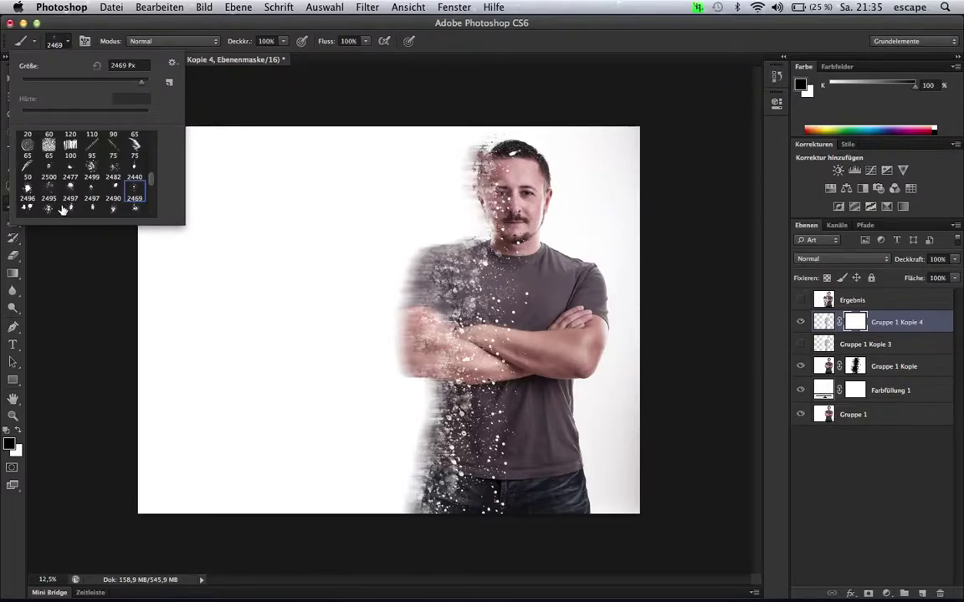
click(113, 210)
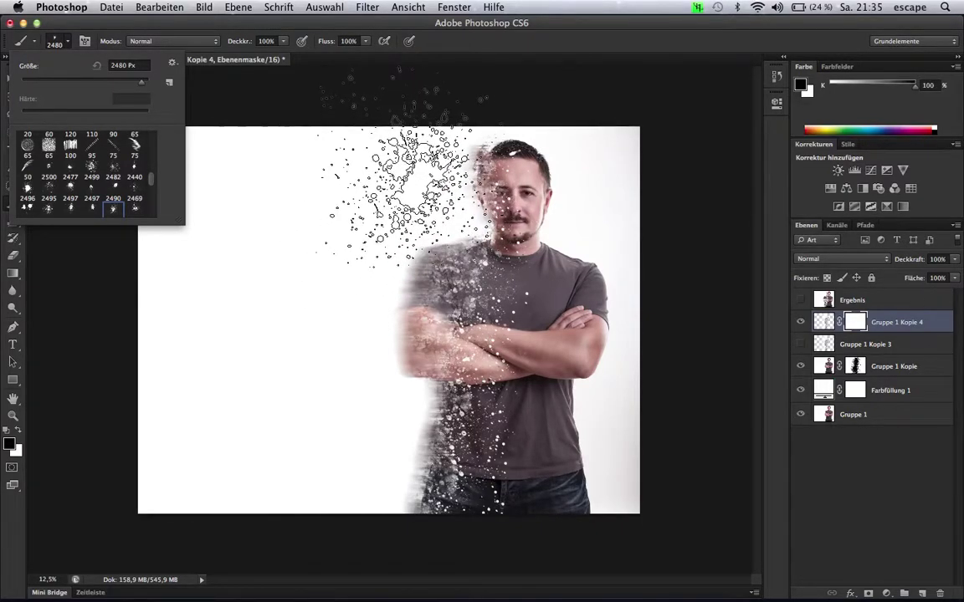
click(405, 180)
drag(361, 219, 372, 427)
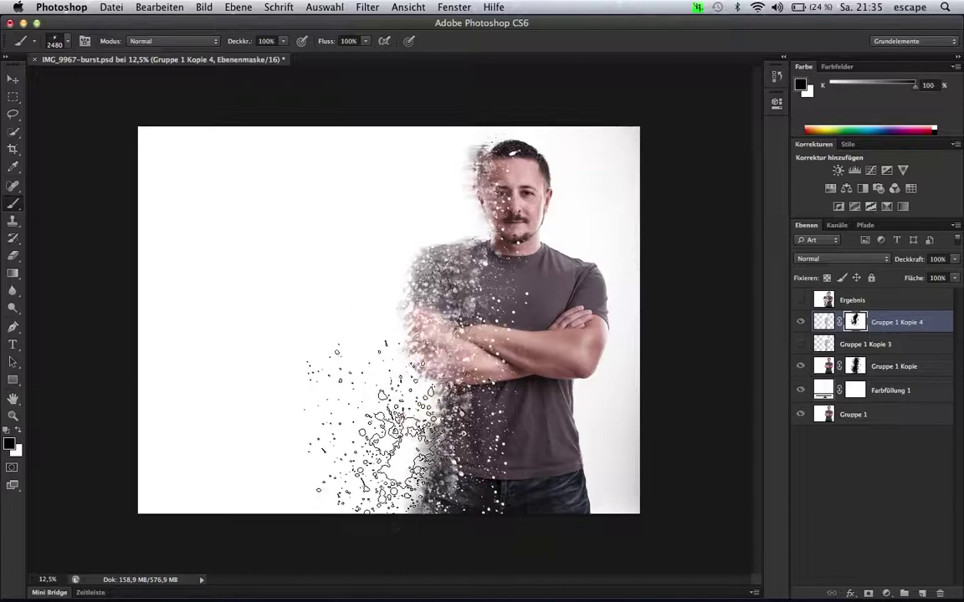
drag(372, 426, 377, 276)
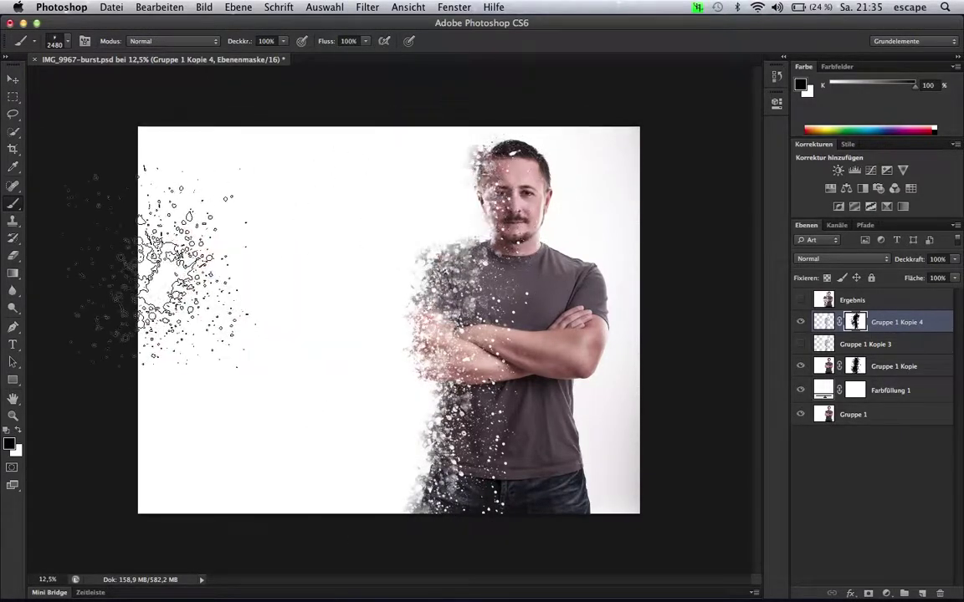
right_click(915, 329)
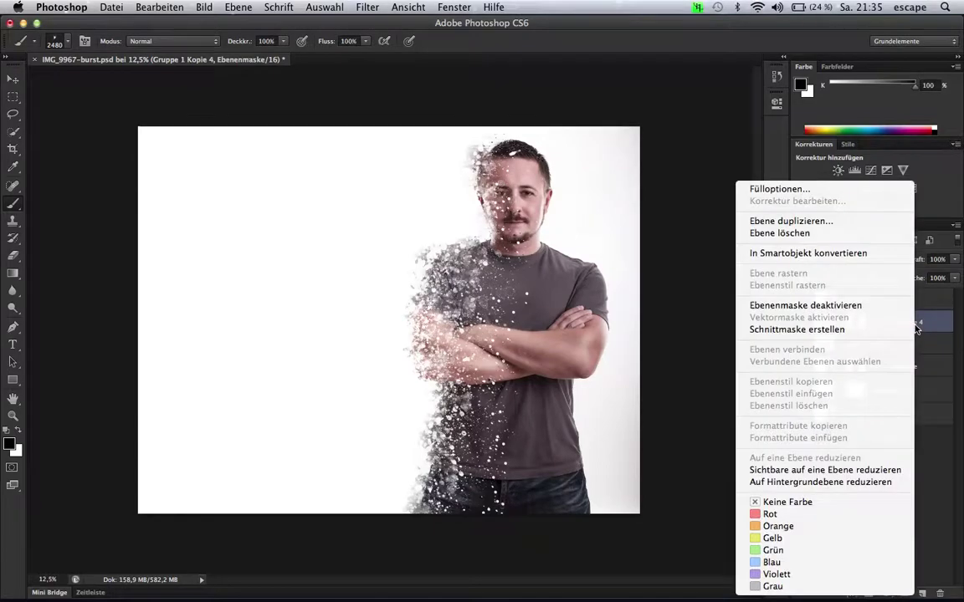
Duplicate Gruppe 1 Kopie 4 as Gruppe 1 Kopie 5 and invert its mask
click(872, 222)
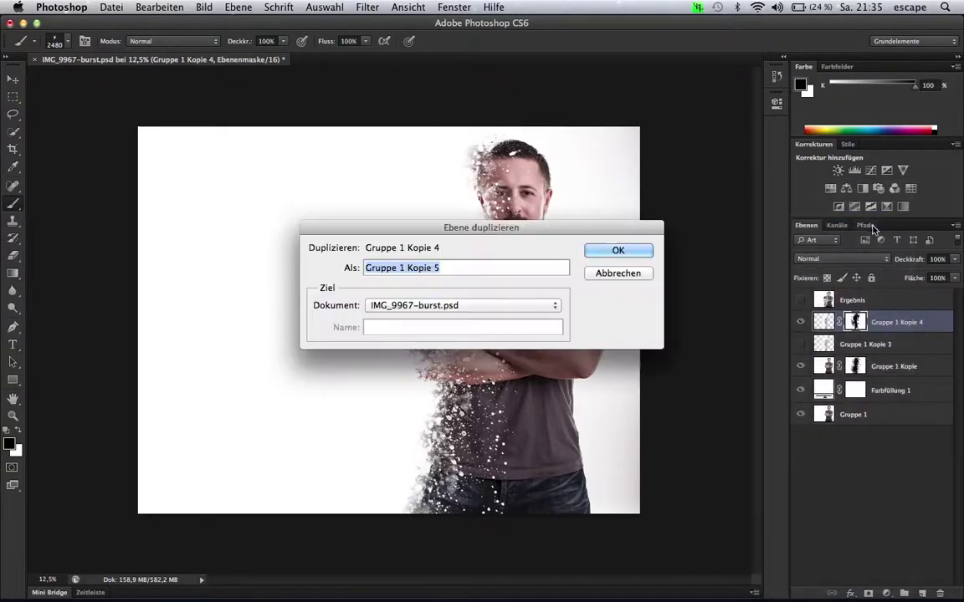
click(615, 252)
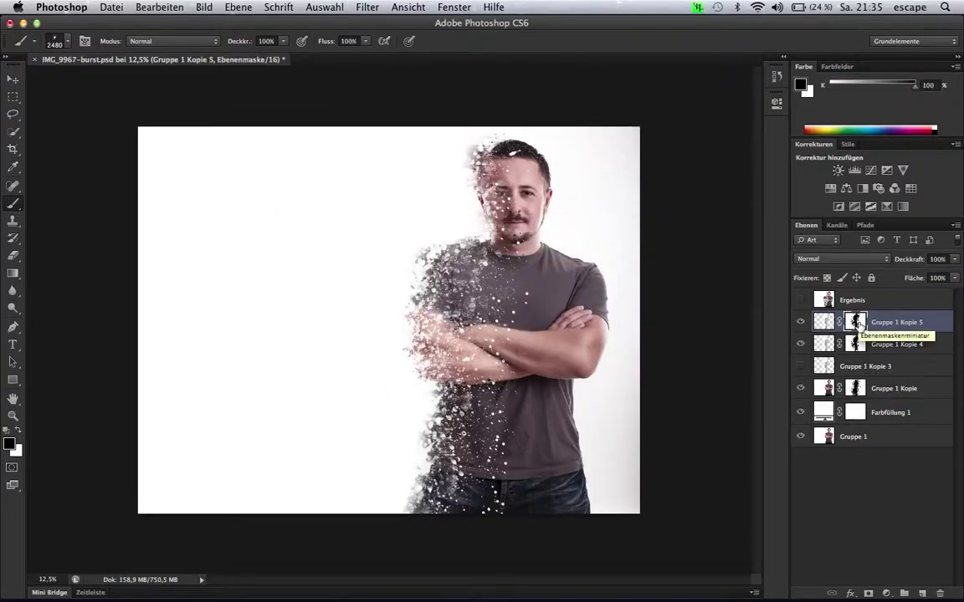
key(ctrl+i)
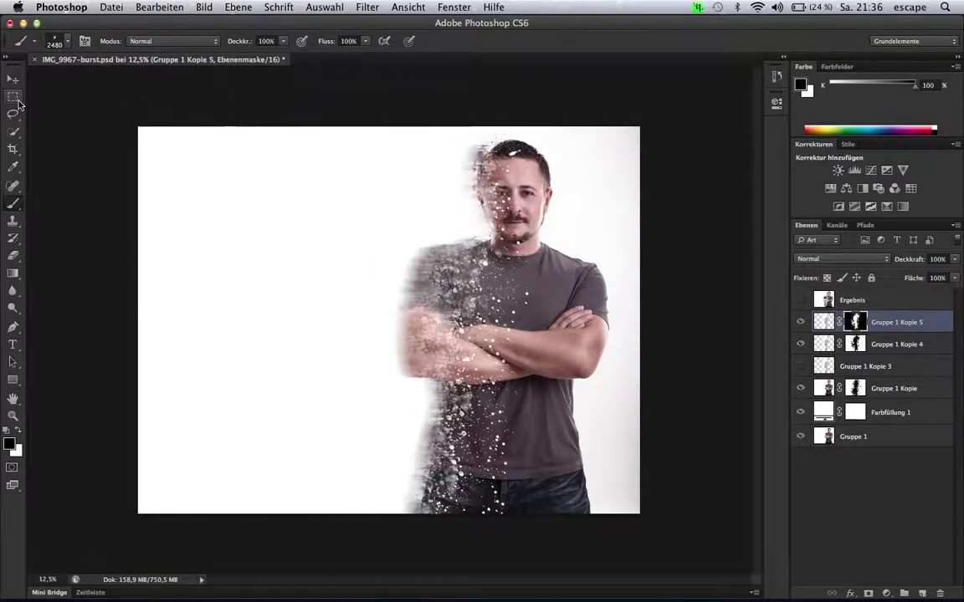
Shift Gruppe 1 Kopie 5's masked content slightly to the left
click(16, 89)
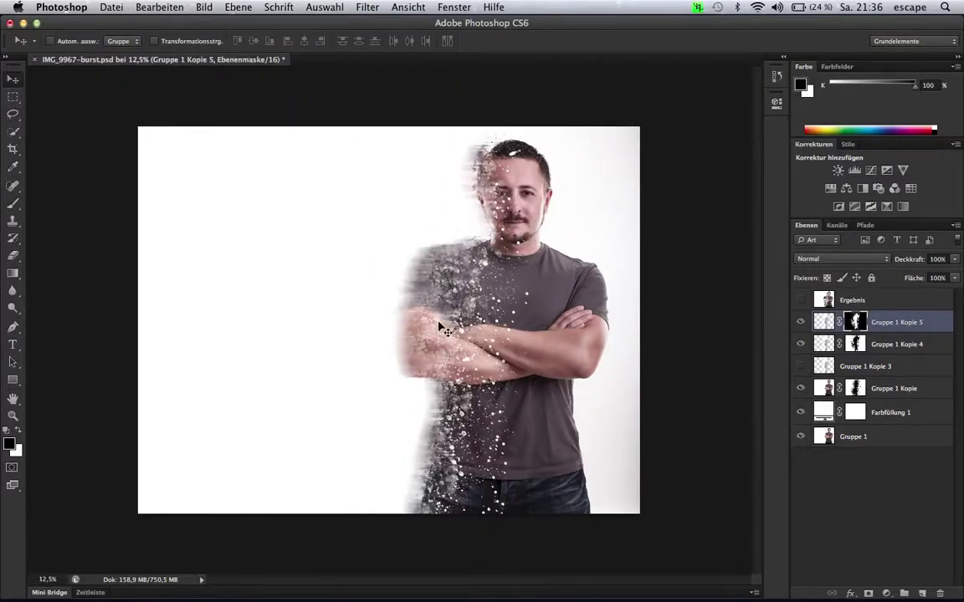
drag(438, 322, 427, 324)
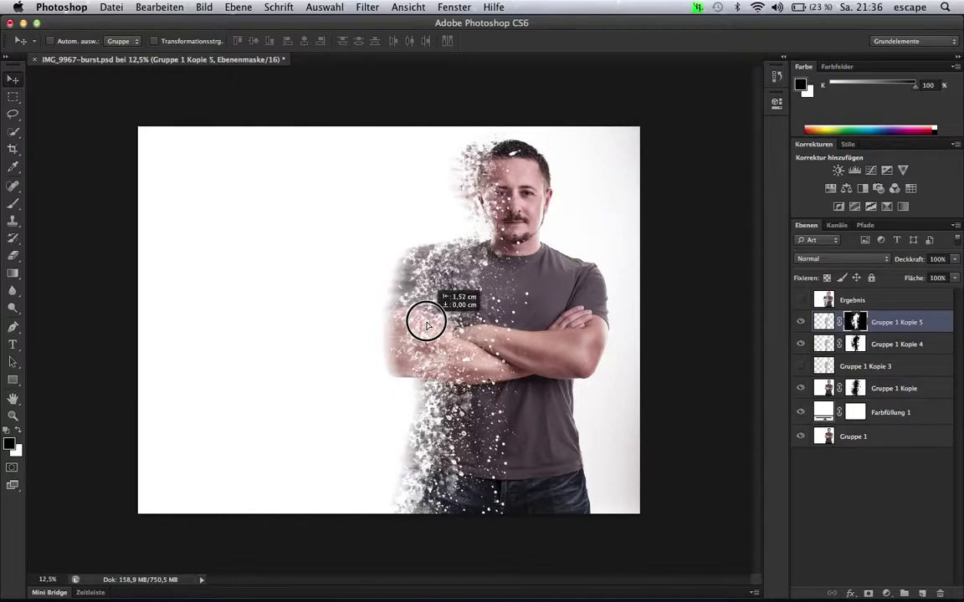
drag(427, 325, 425, 320)
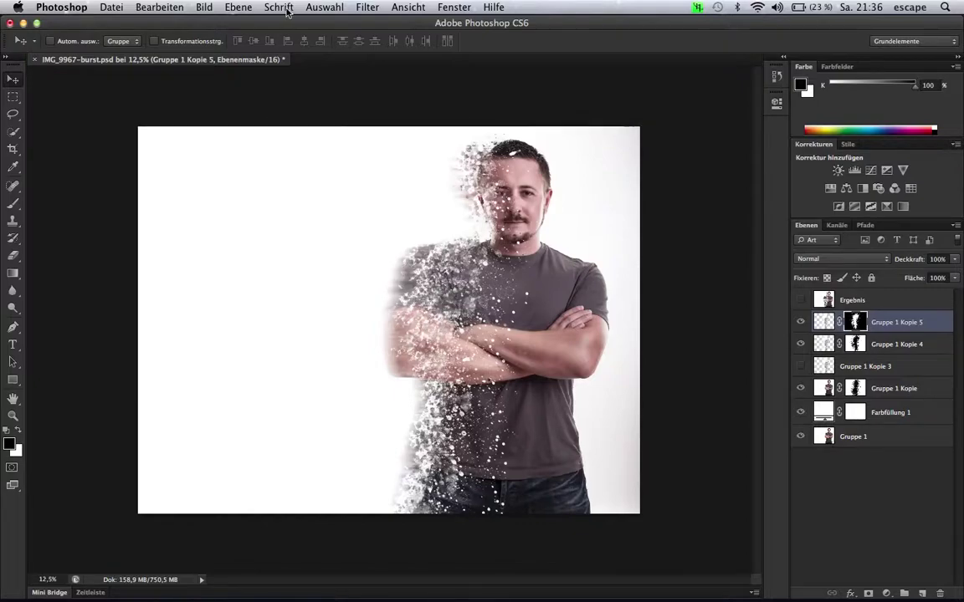
Apply a 594-pixel horizontal Motion Blur, then stamp splatter fragments left of the arms
click(374, 9)
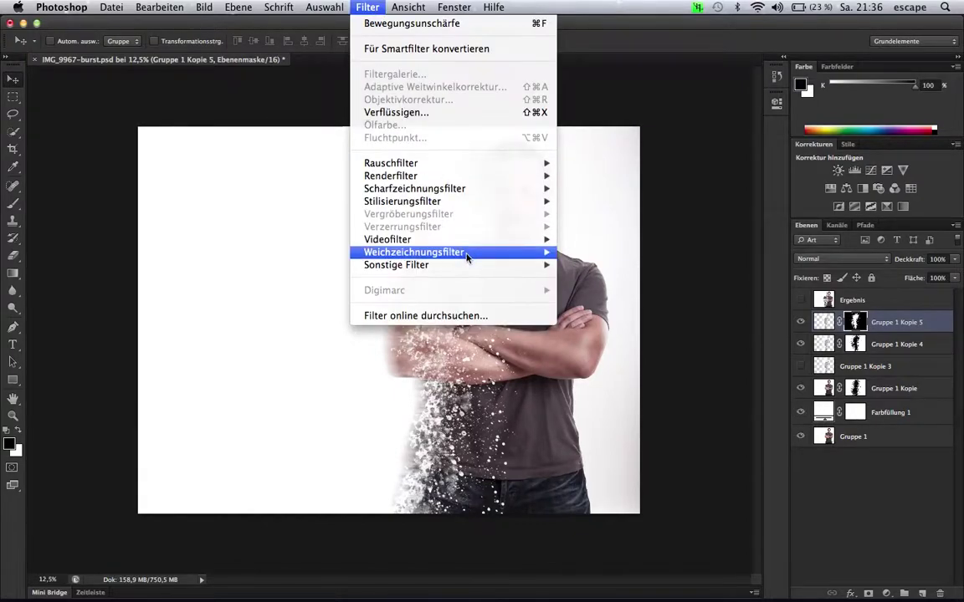
mouse_move(413, 252)
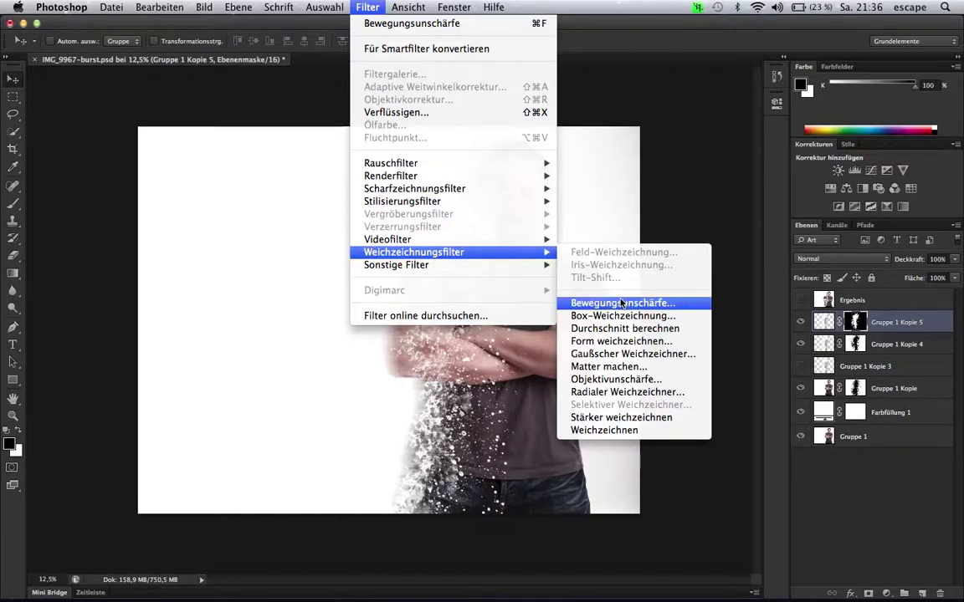
click(600, 302)
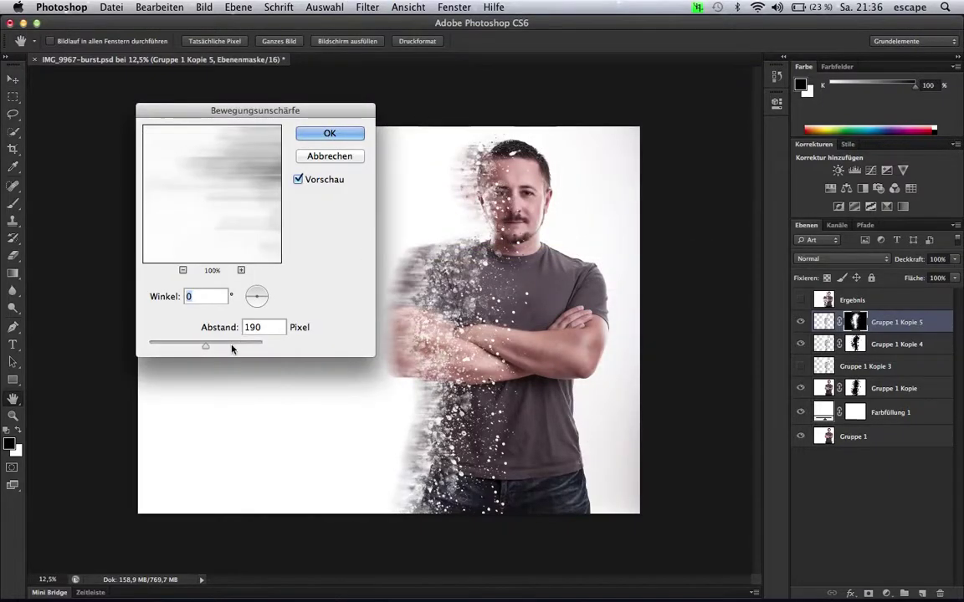
click(231, 345)
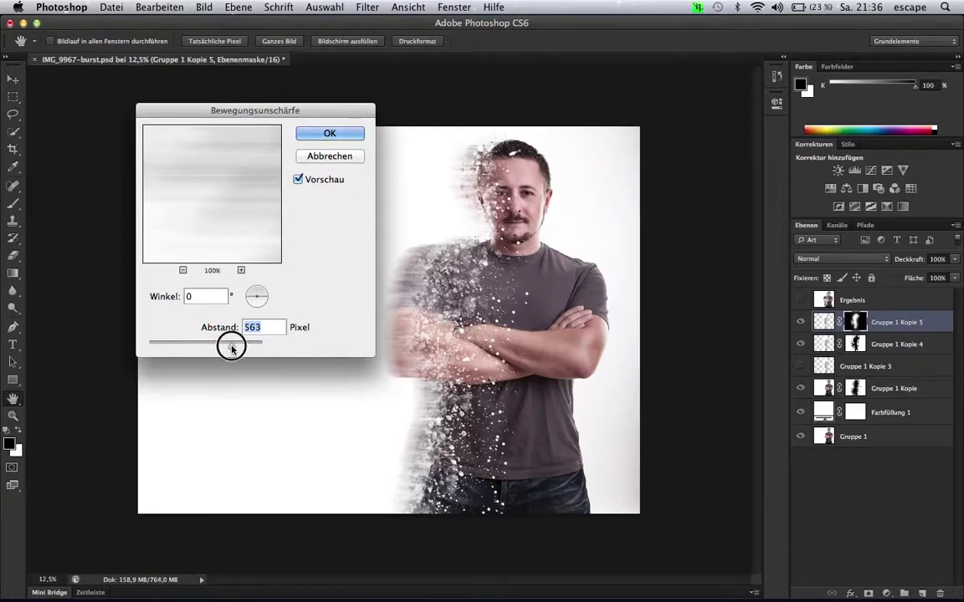
drag(233, 349, 234, 347)
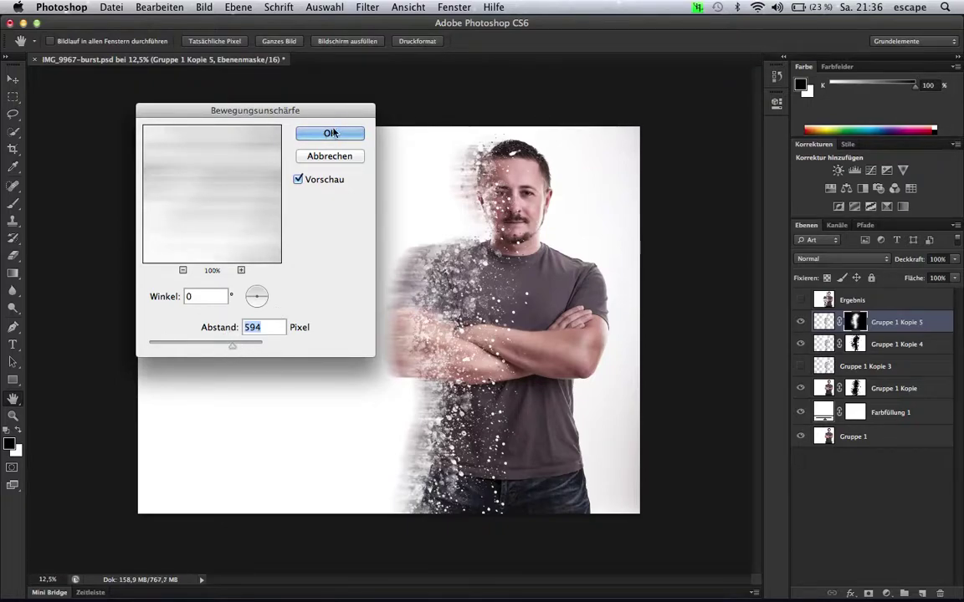
click(332, 133)
key(v)
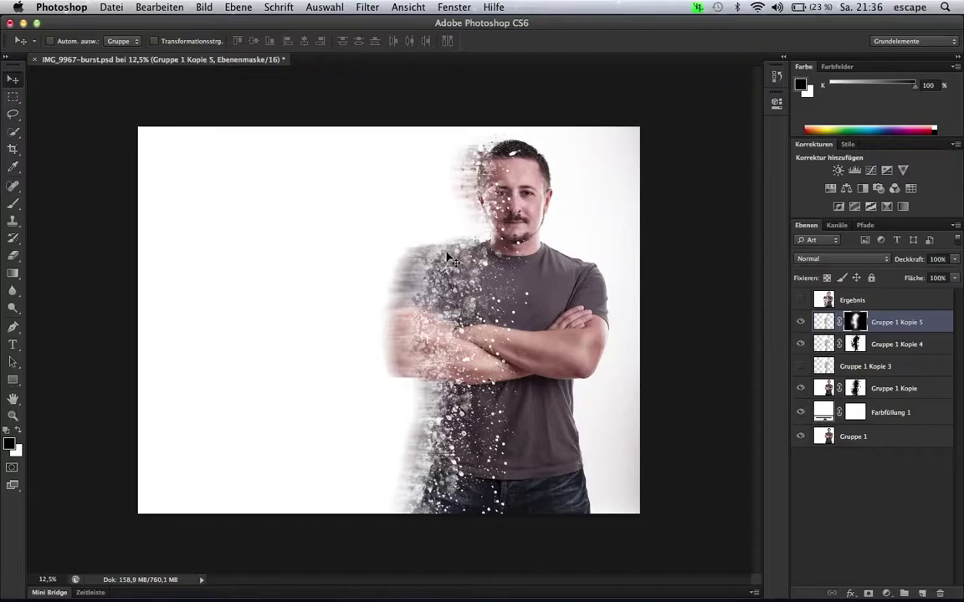
click(12, 203)
click(451, 285)
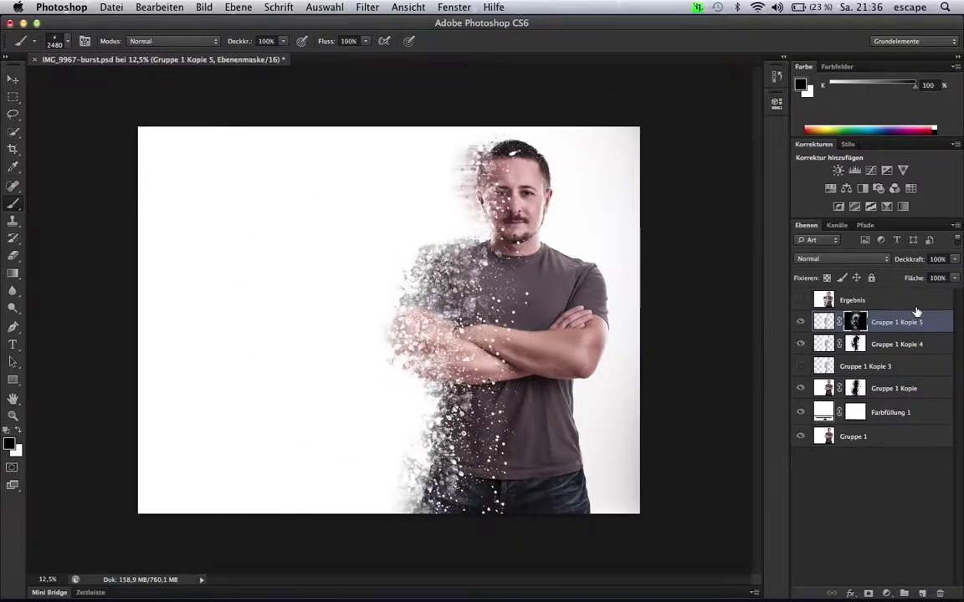
Stretch Gruppe 1 Kopie 5 to 129,13% width toward the left and nudge it about 2.37 cm right
key(ctrl+t)
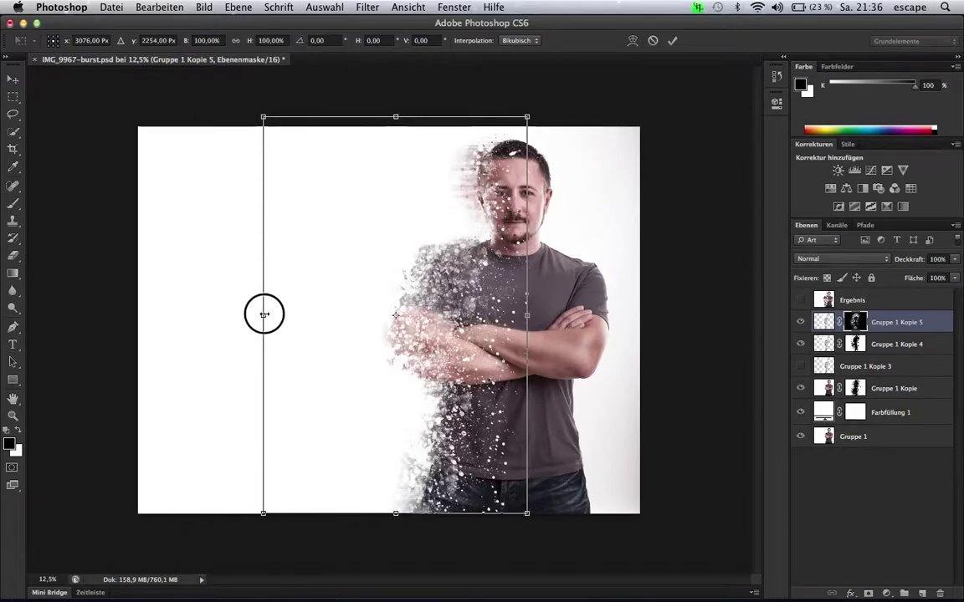
drag(264, 314, 188, 314)
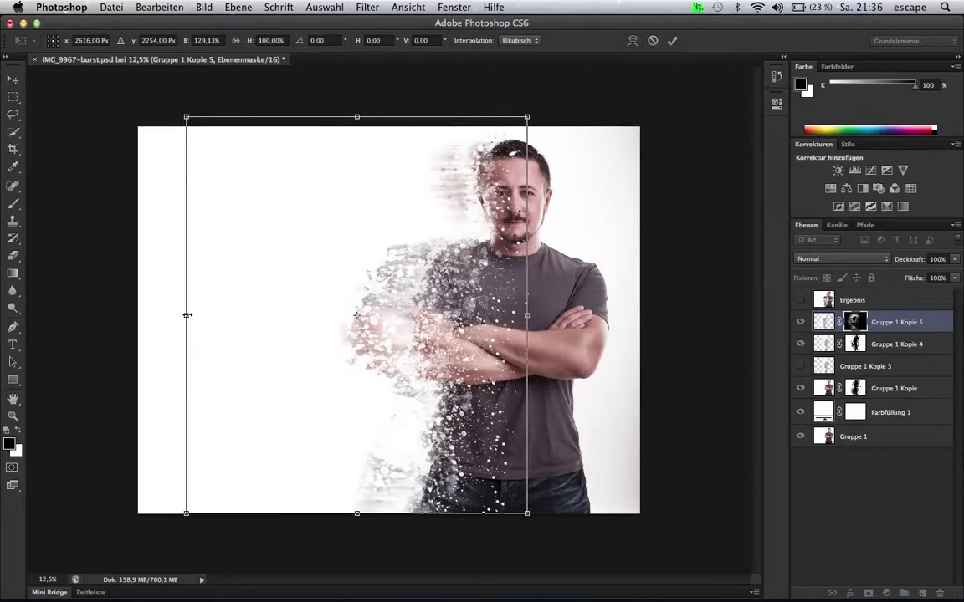
key(Return)
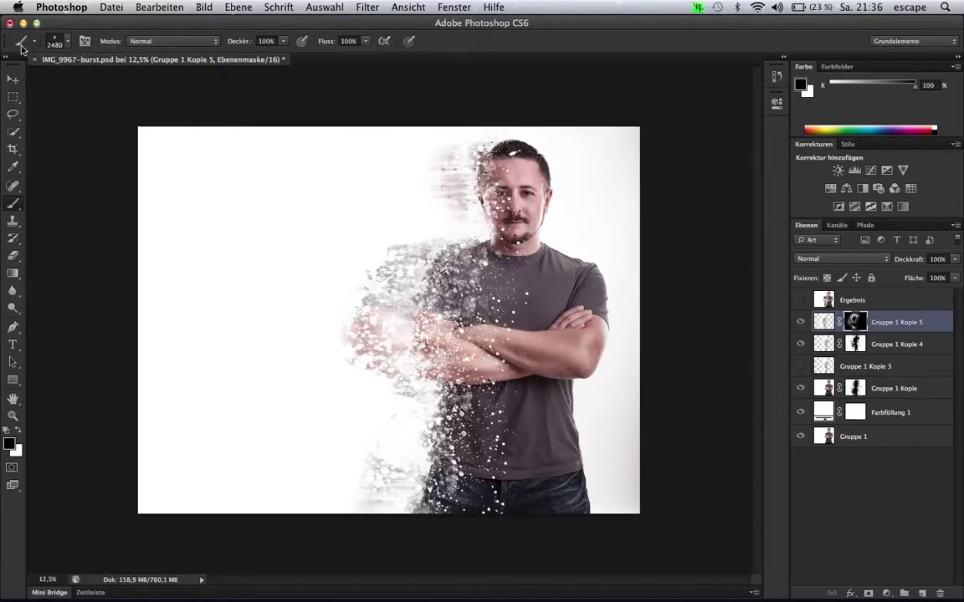
click(12, 79)
drag(385, 320, 402, 316)
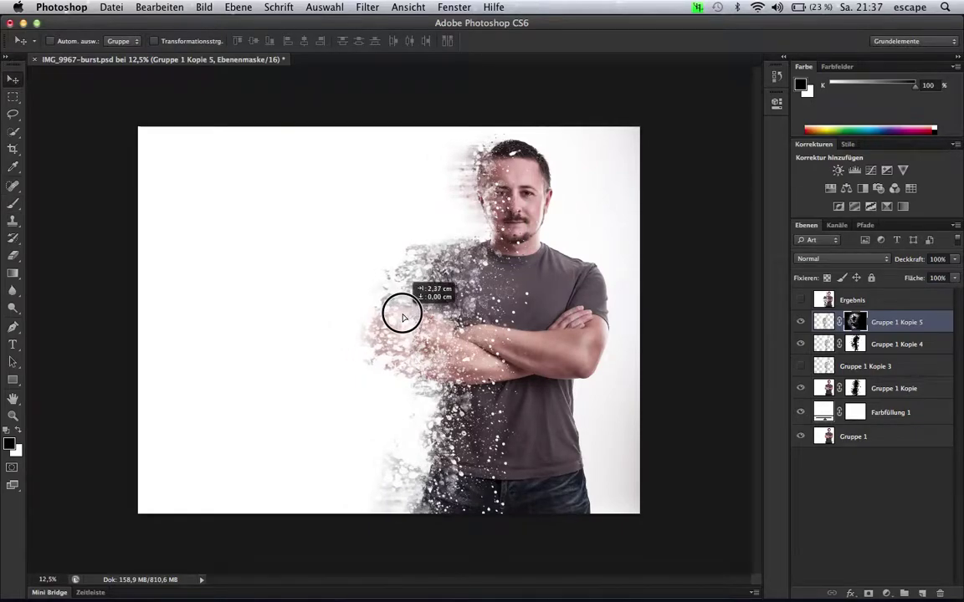
drag(390, 311, 394, 315)
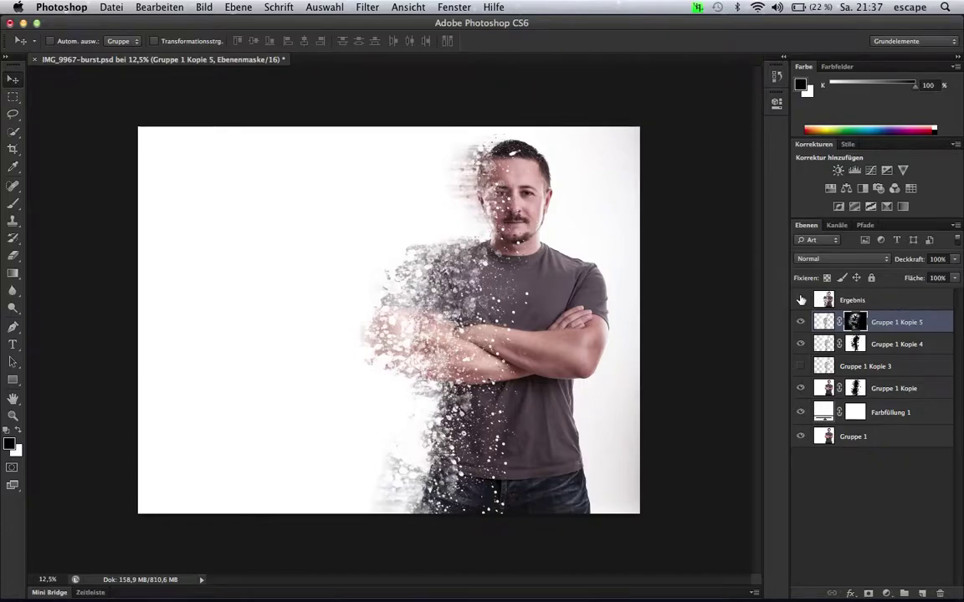
click(803, 300)
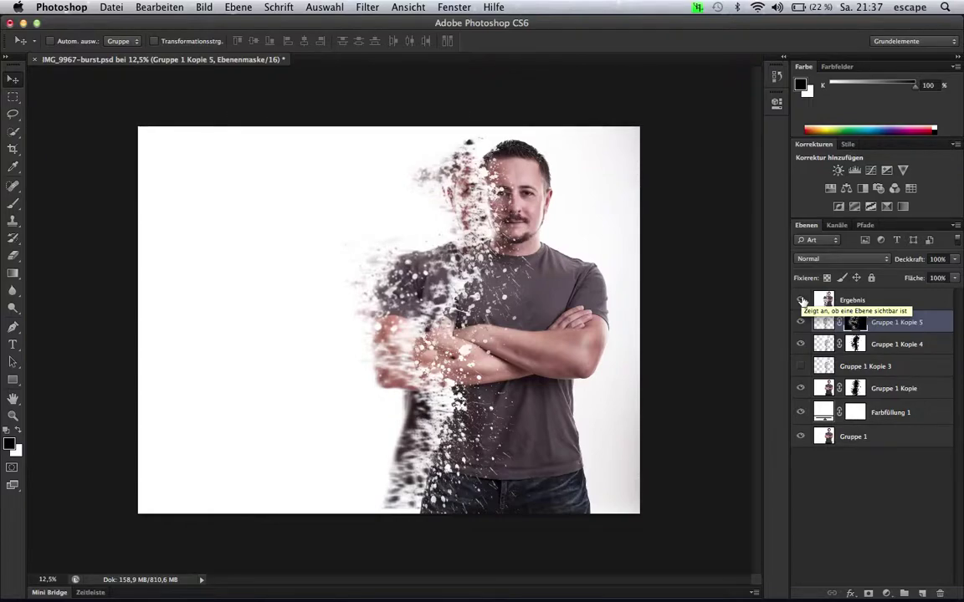
click(803, 300)
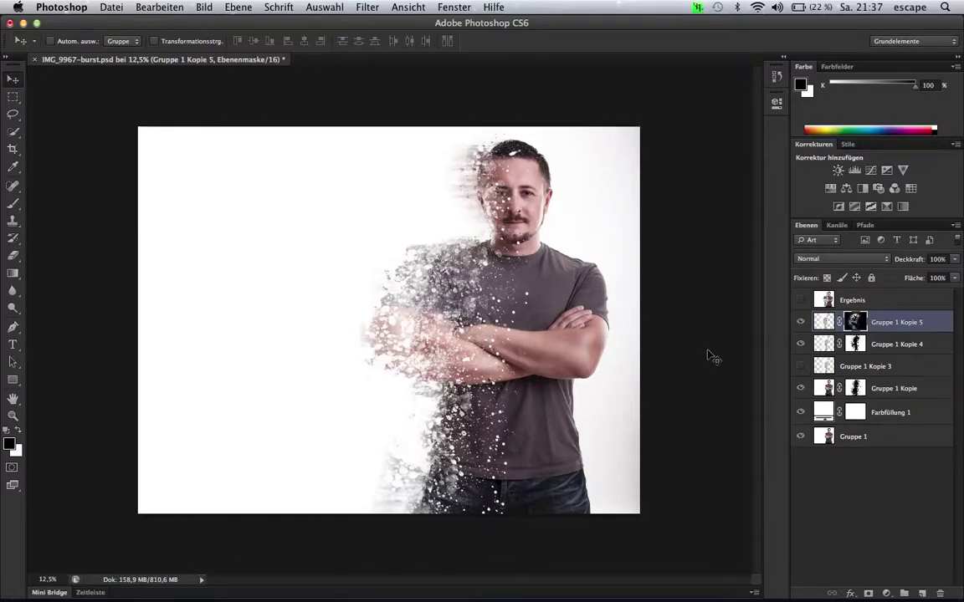
Select Gruppe 1 Kopie 4 and Kopie 5 together and convert them with In Smartobjekt konvertieren
click(931, 392)
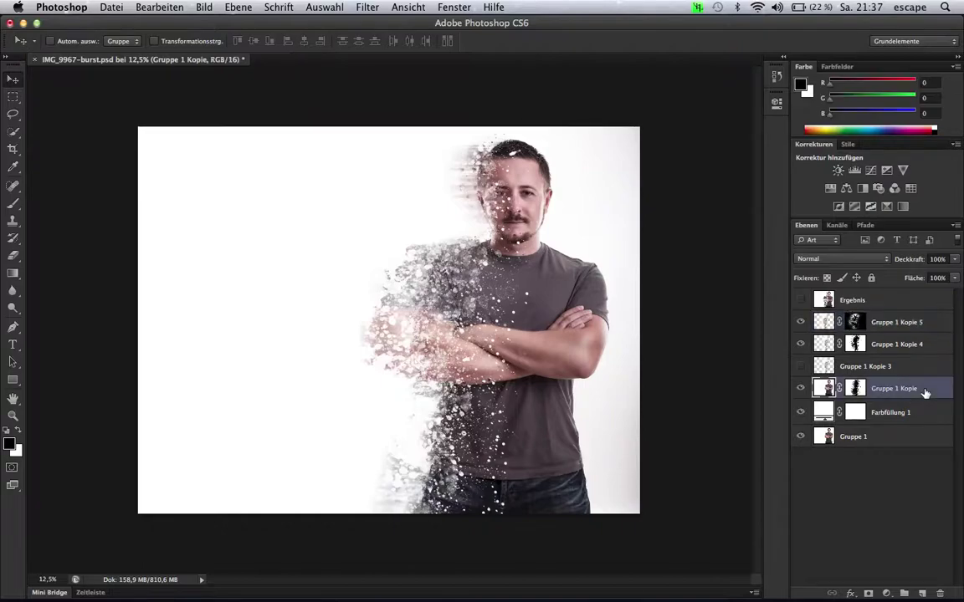
click(917, 346)
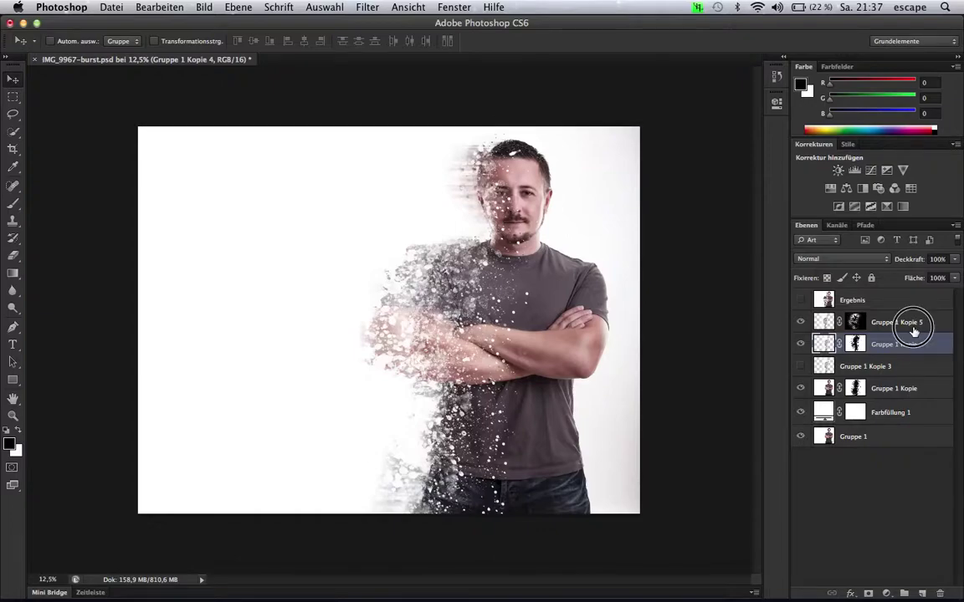
shift+click(913, 331)
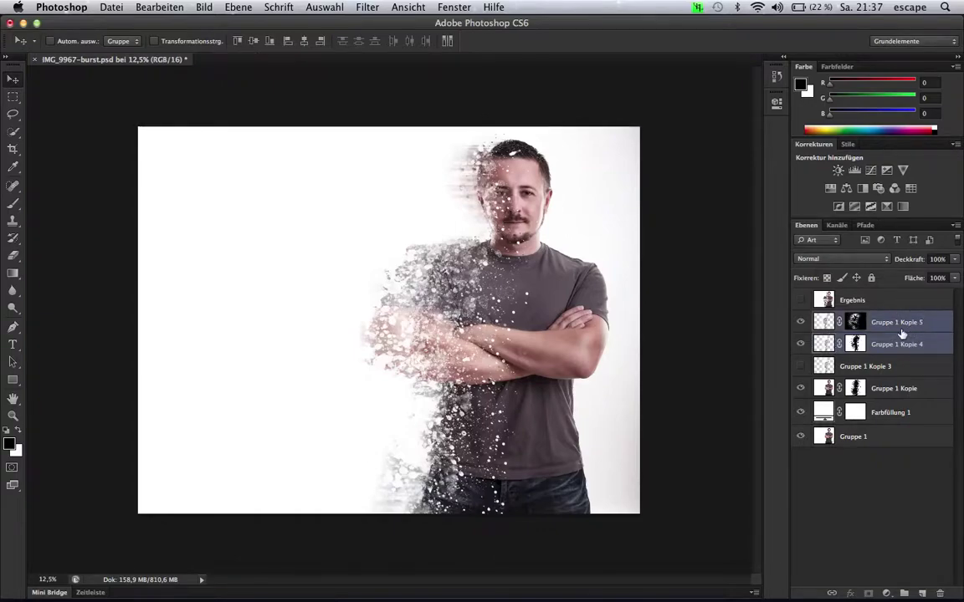
right_click(901, 333)
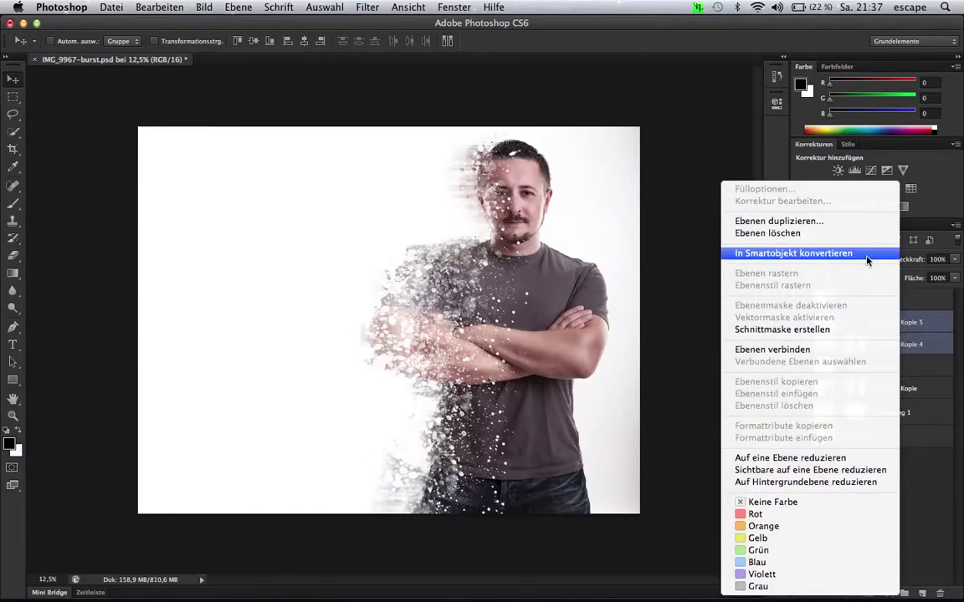
click(782, 252)
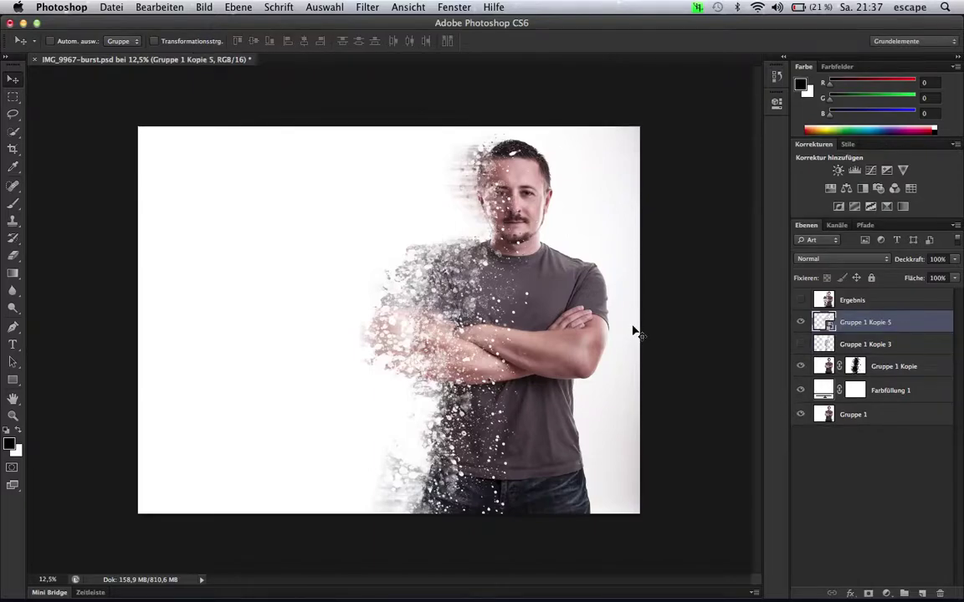
Create Gruppe 1 Kopie 6 as a new smart object via copy of the particle layer
click(800, 322)
click(801, 322)
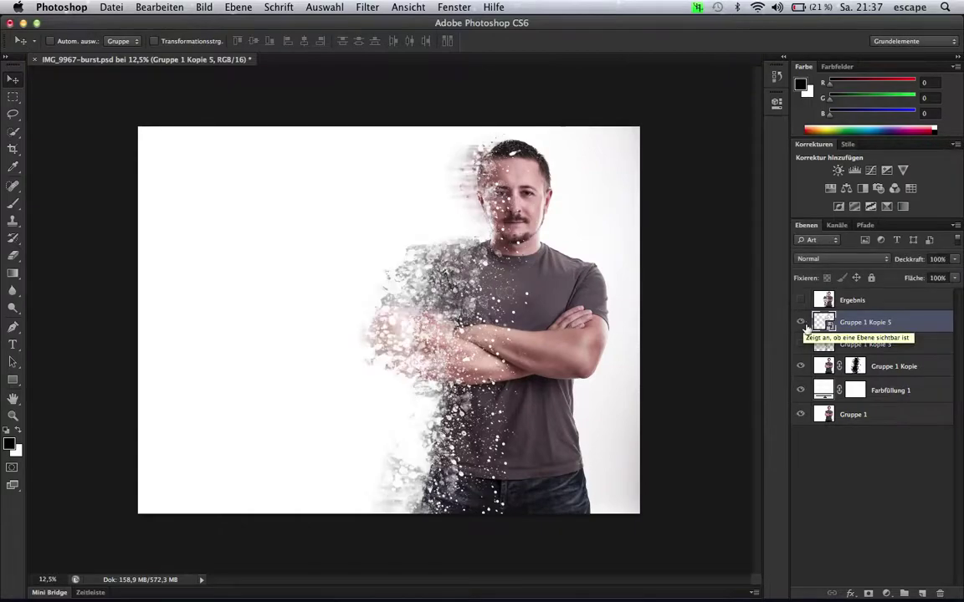
right_click(861, 327)
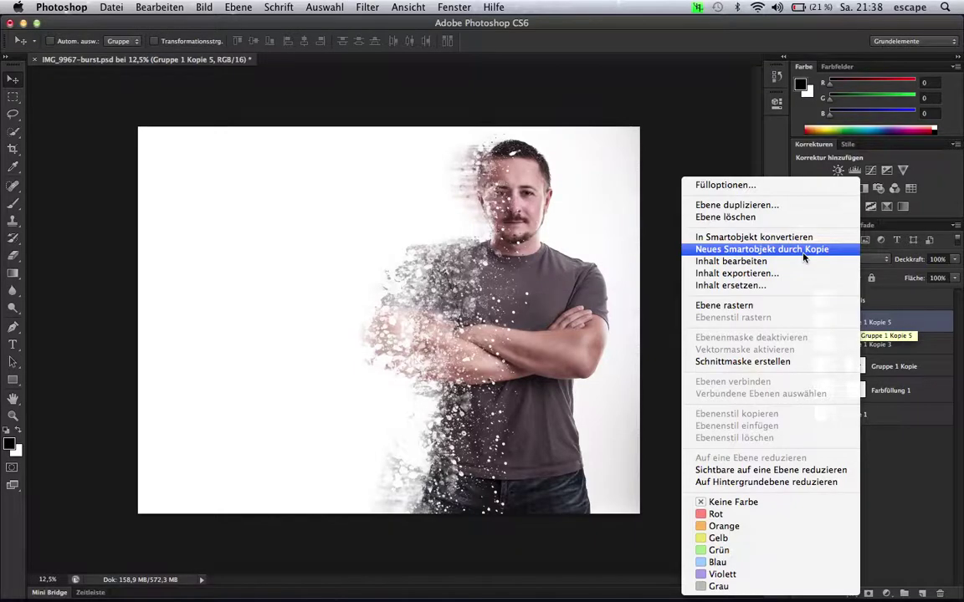
click(803, 249)
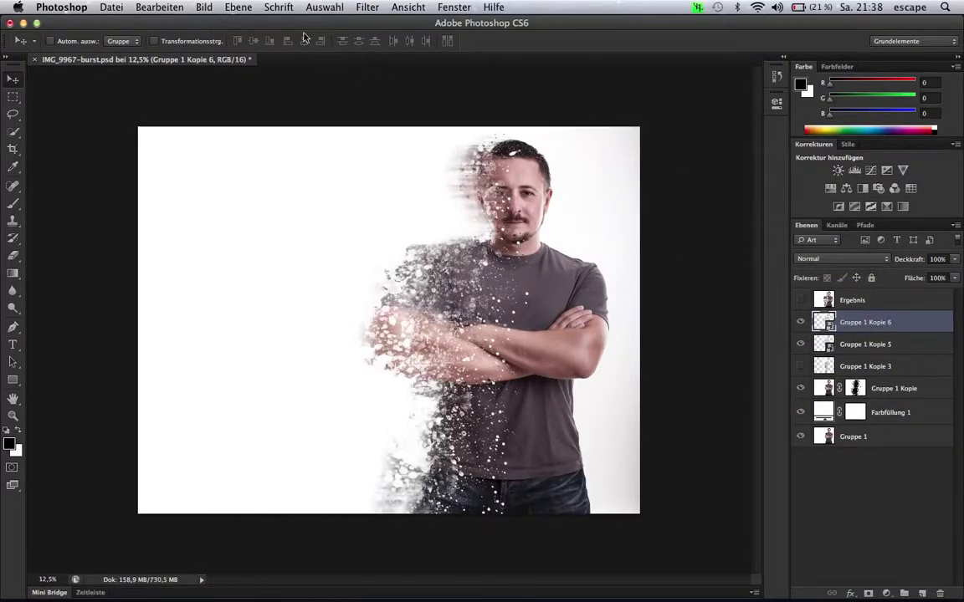
Sharpen Gruppe 1 Kopie 6 with Unsharp Mask at 50%, radius 47,1 pixels, and hide Kopie 5
click(318, 8)
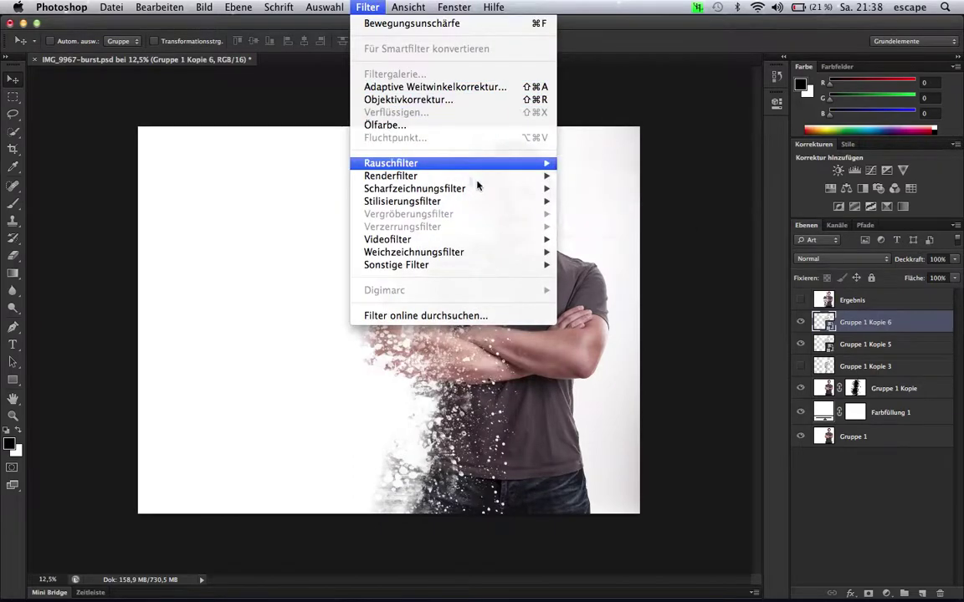
mouse_move(414, 188)
click(619, 239)
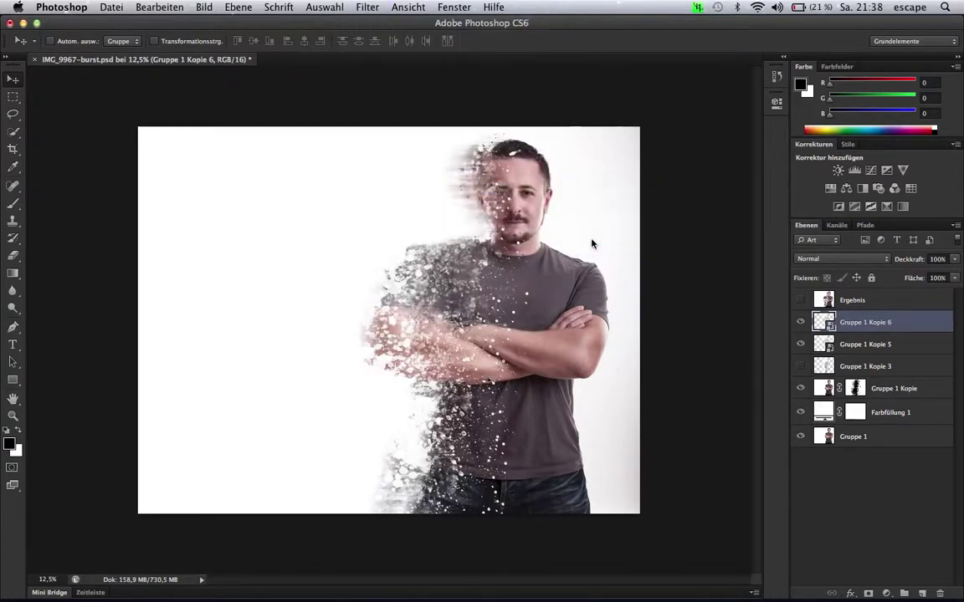
drag(510, 150, 755, 153)
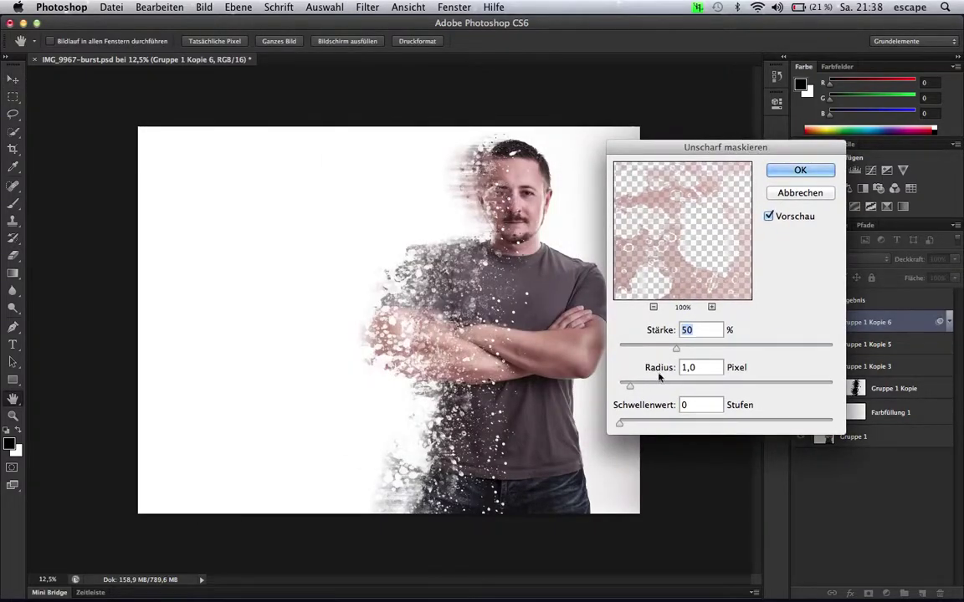
drag(660, 385, 682, 386)
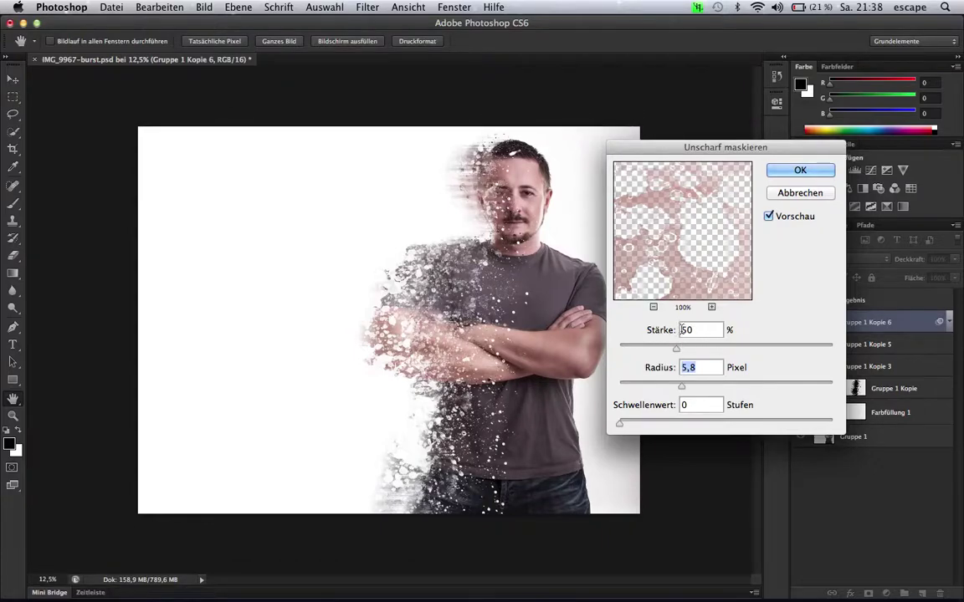
drag(682, 386, 734, 386)
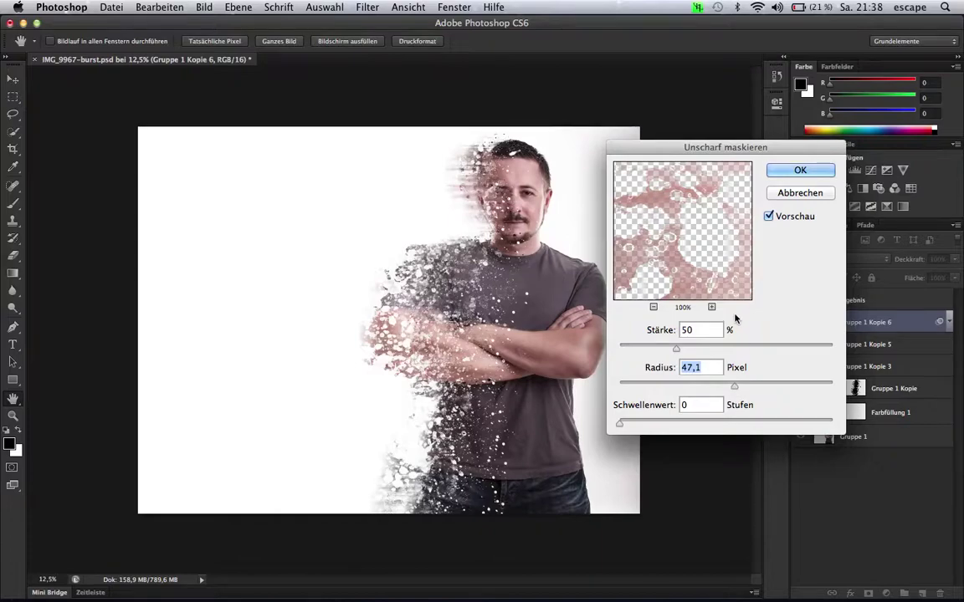
click(801, 171)
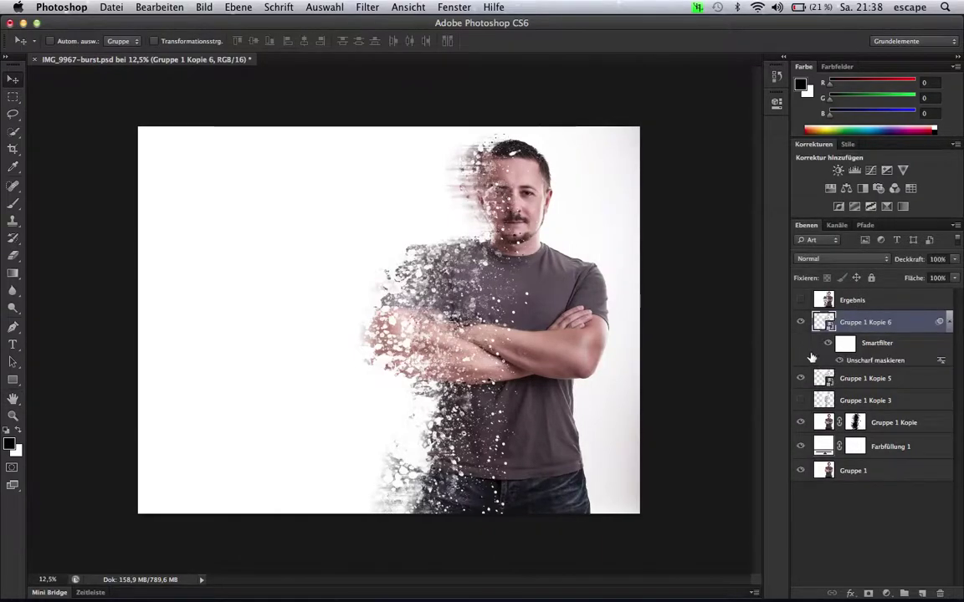
click(801, 378)
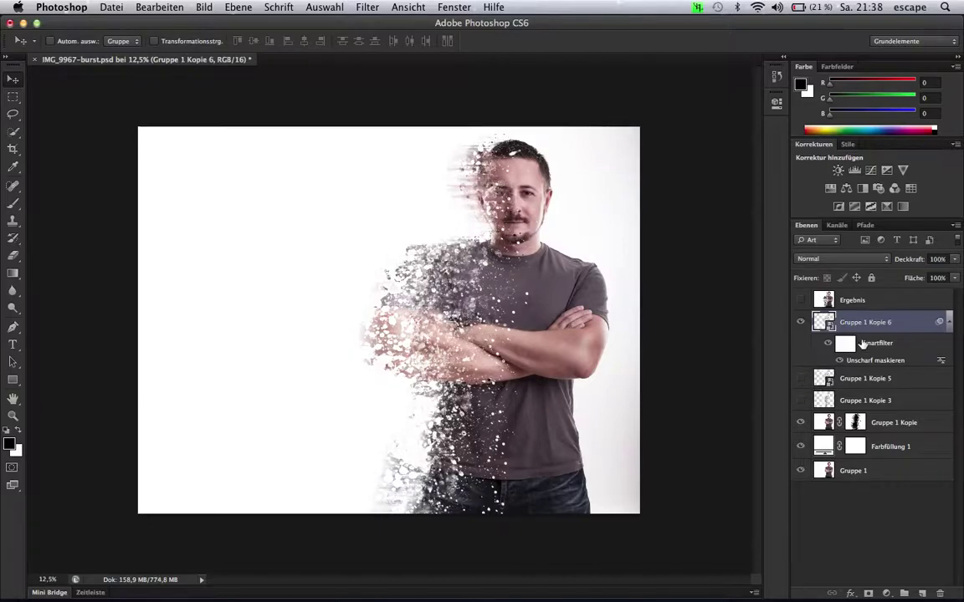
Compare the sharpened copy, leave Gruppe 1 Kopie 5 hidden, and set Gruppe 1 Kopie 6 to 74% opacity
click(804, 378)
click(801, 321)
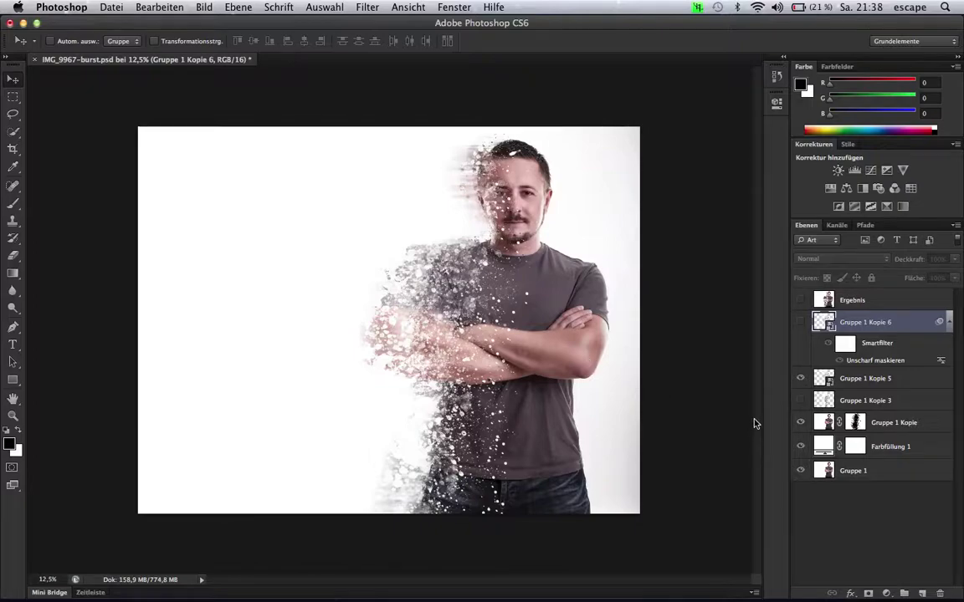
click(800, 321)
click(801, 377)
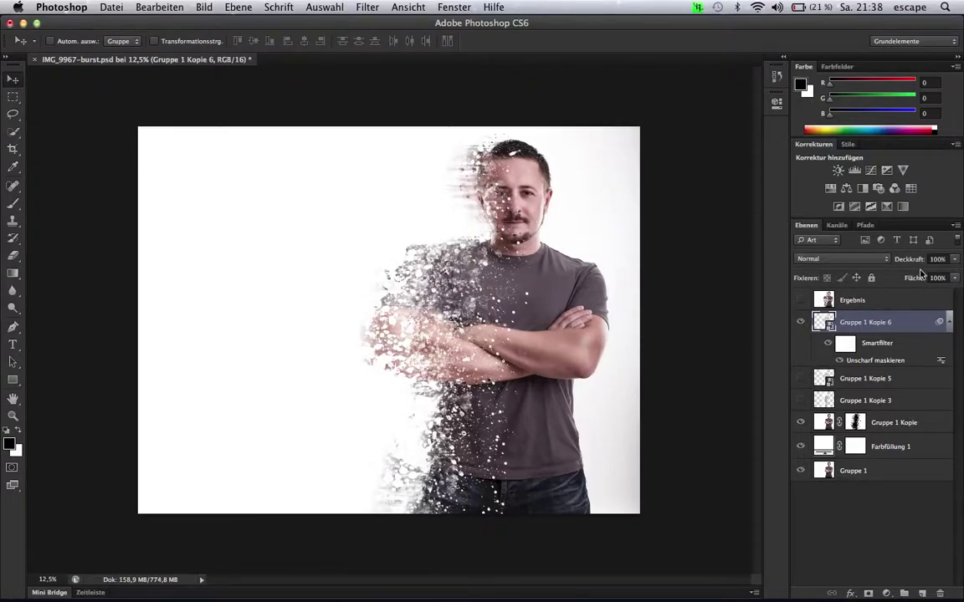
drag(907, 259, 900, 263)
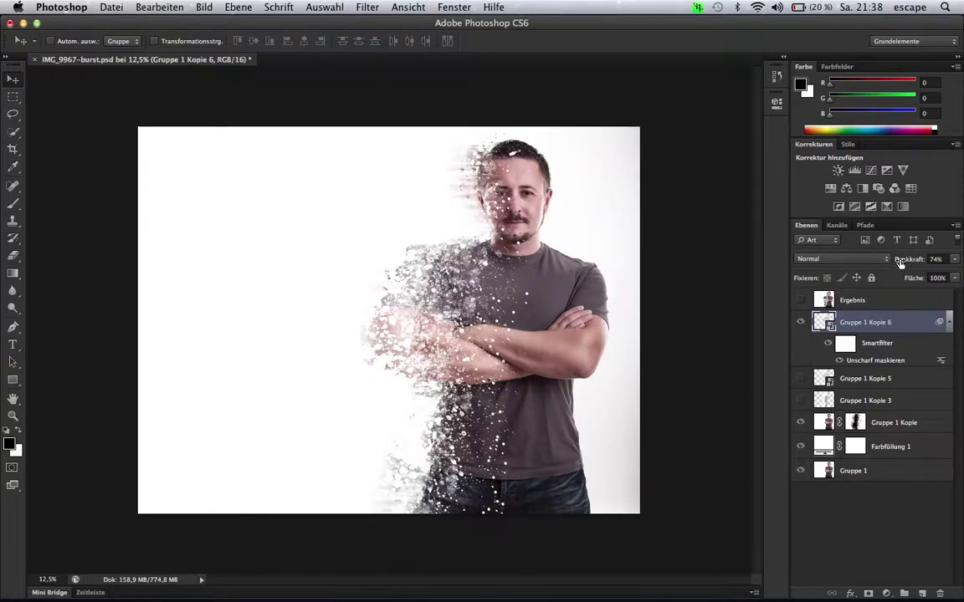